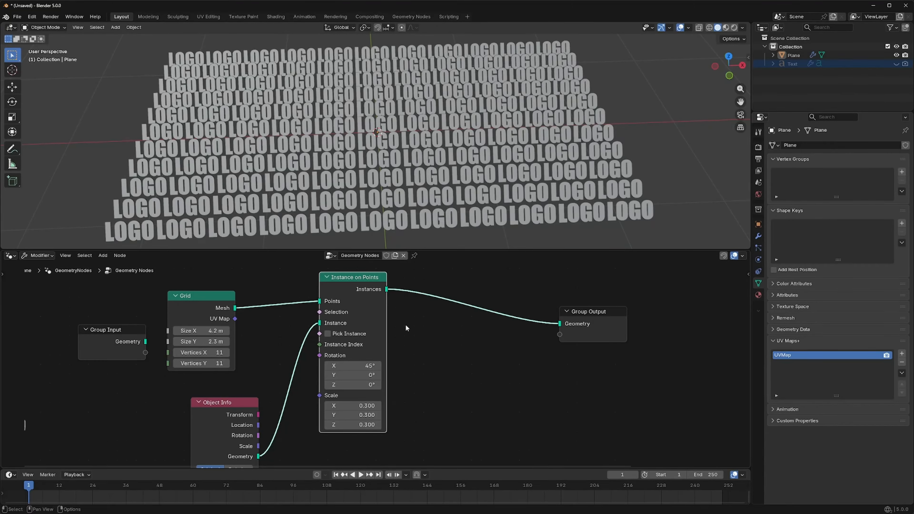
- Rearrange the node tree by spacing out Object Info, Instance on Points, Grid and Group Input to make room after the Grid node
{"action": "left_click_drag", "start_coordinate": [234, 404], "coordinate": [264, 370]}
{"action": "left_click_drag", "start_coordinate": [366, 286], "coordinate": [472, 280]}
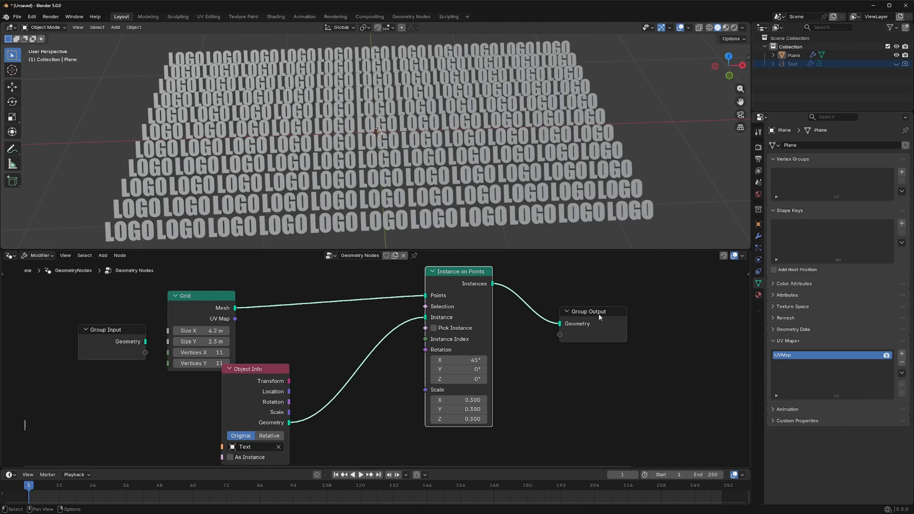
{"action": "left_click_drag", "start_coordinate": [193, 296], "coordinate": [187, 277]}
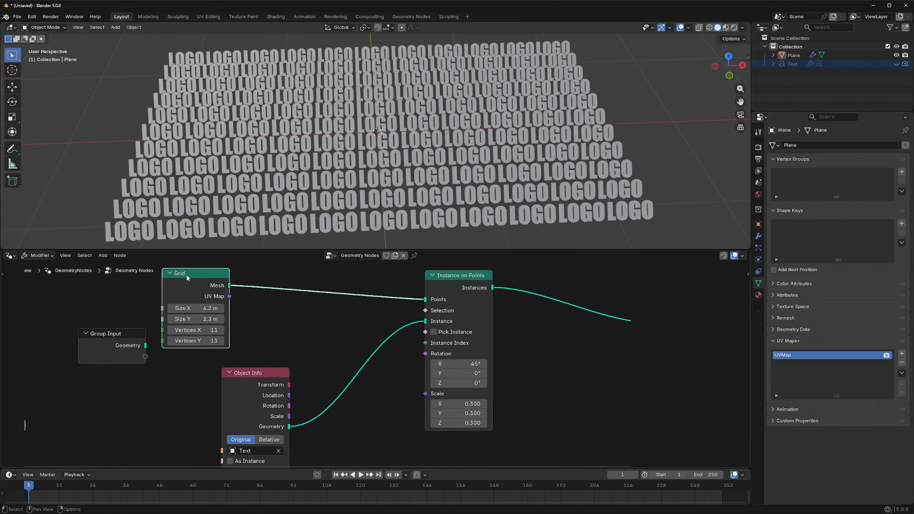
{"action": "left_click_drag", "start_coordinate": [109, 336], "coordinate": [42, 325]}
{"action": "left_click_drag", "start_coordinate": [255, 374], "coordinate": [323, 359]}
{"action": "left_click_drag", "start_coordinate": [194, 282], "coordinate": [161, 287]}
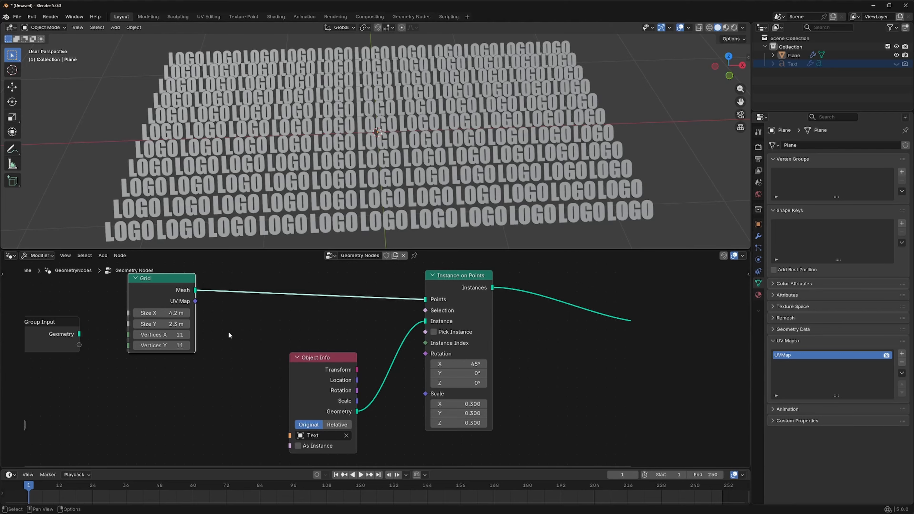
- Insert a Set Position node on the link between Grid and Instance on Points
{"action": "key", "text": "shift+a"}
{"action": "left_click", "coordinate": [206, 322]}
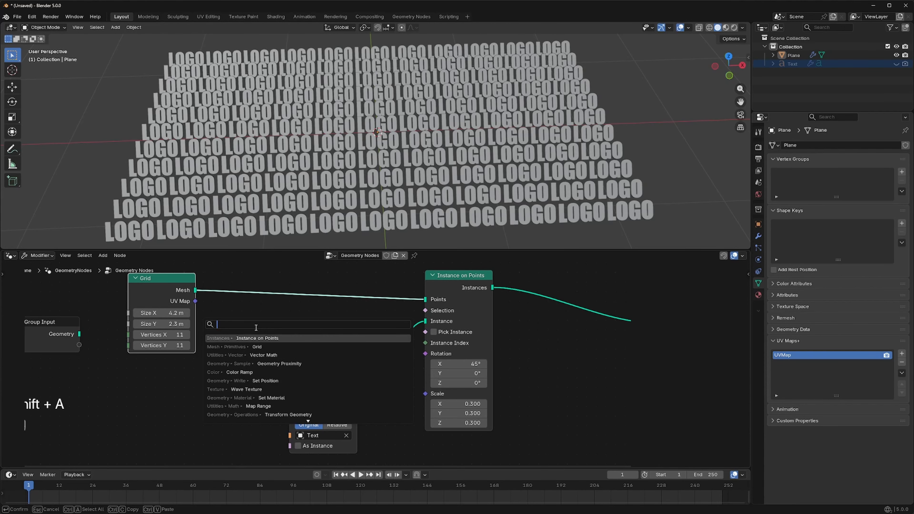
{"action": "type", "text": "set"}
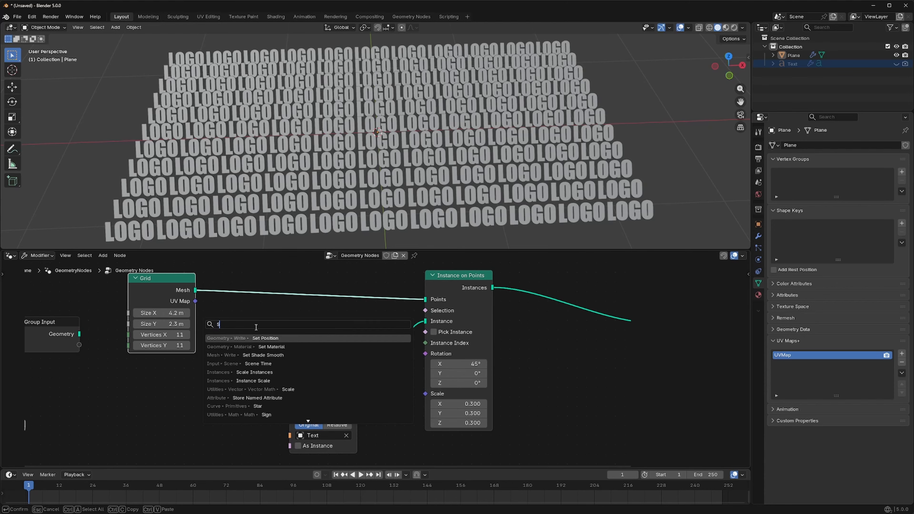
{"action": "key", "text": "Return"}
{"action": "left_click", "coordinate": [272, 269]}
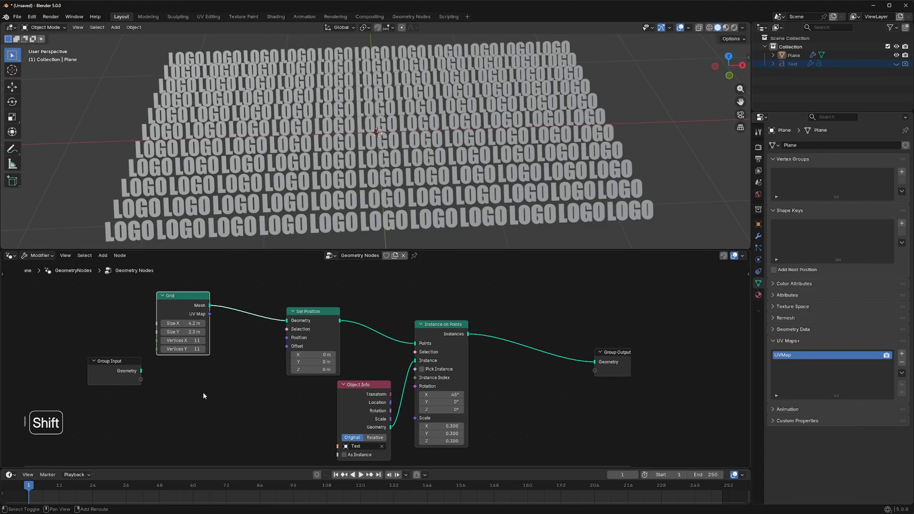
- Add a Geometry Proximity node below the Grid node
{"action": "key", "text": "shift+a"}
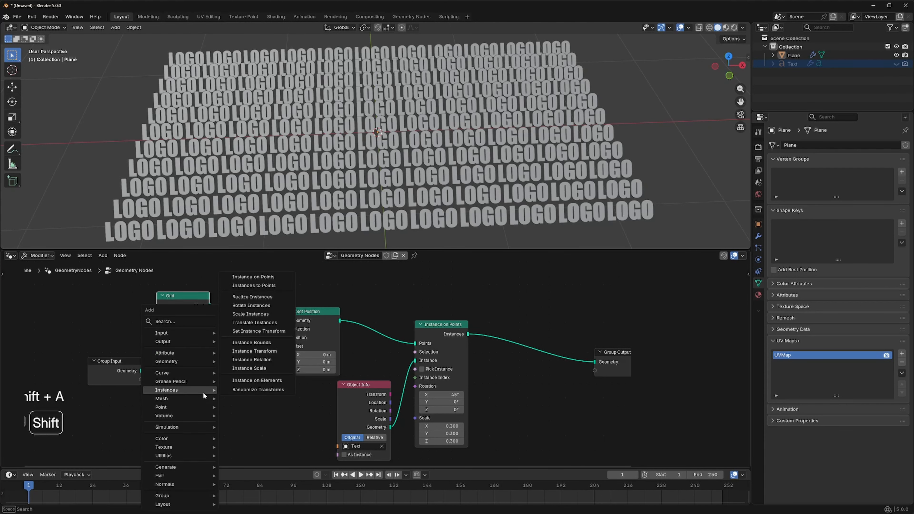
{"action": "left_click", "coordinate": [181, 325]}
{"action": "type", "text": "GEOM"}
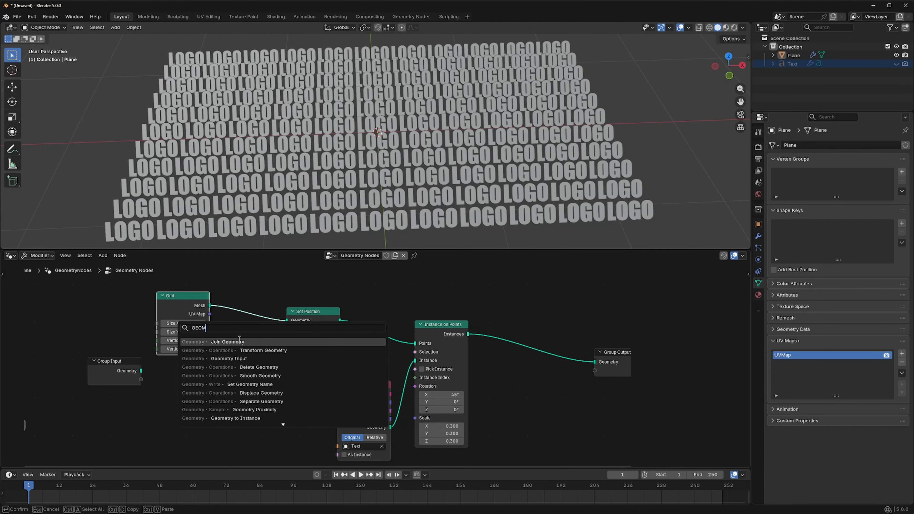
{"action": "type", "text": "ETRY"}
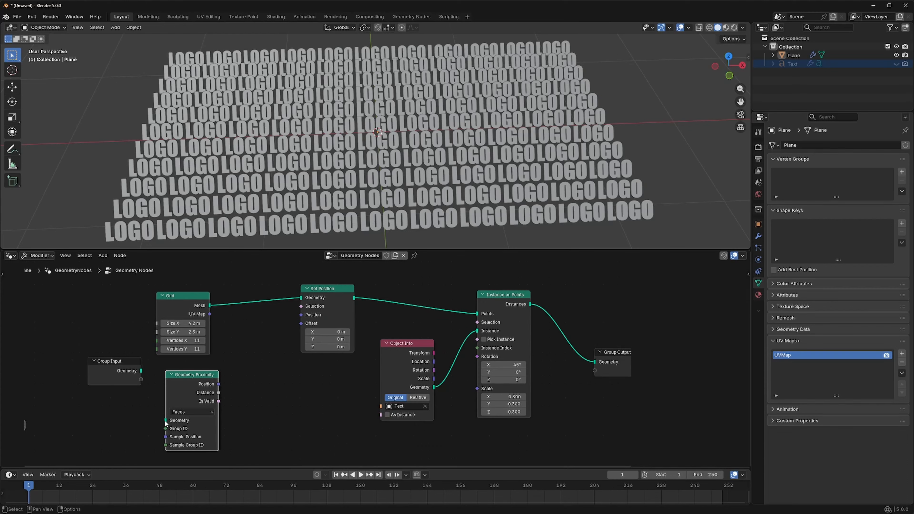
{"action": "left_click_drag", "start_coordinate": [165, 420], "coordinate": [126, 425]}
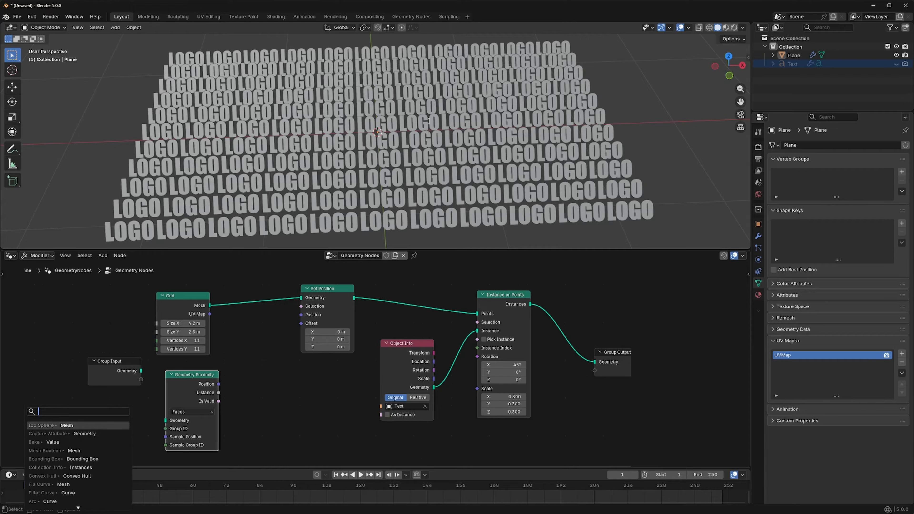
- Add an Ico Sphere mesh to the scene with 4 subdivisions
{"action": "left_click", "coordinate": [115, 27]}
{"action": "mouse_move", "coordinate": [122, 36]}
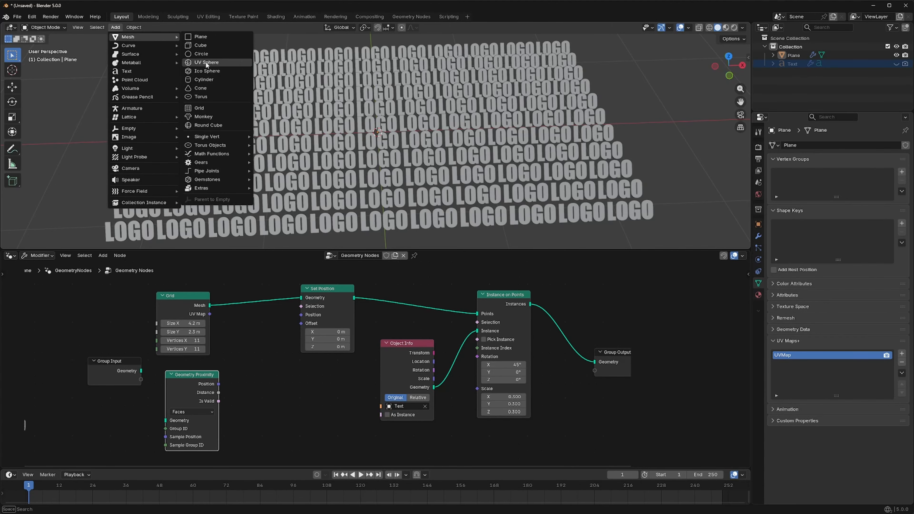
{"action": "left_click", "coordinate": [201, 73]}
{"action": "left_click", "coordinate": [91, 242]}
{"action": "left_click", "coordinate": [139, 160]}
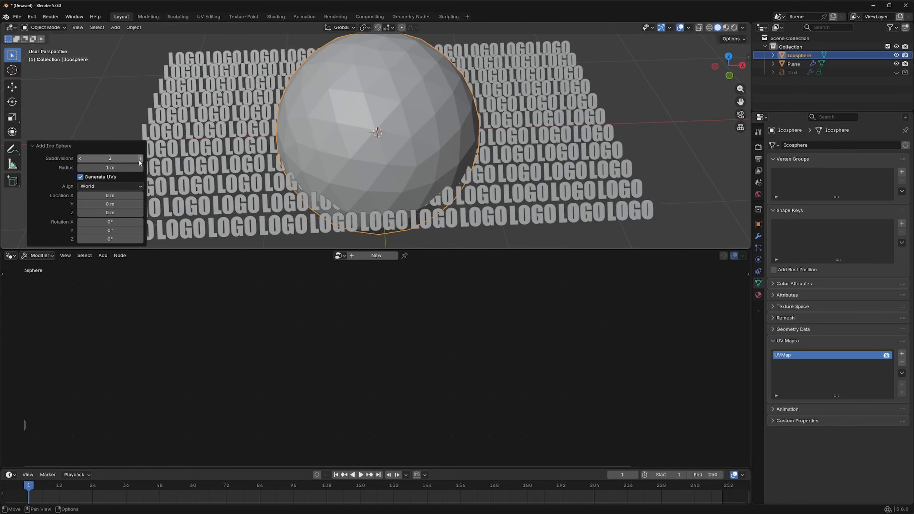
{"action": "left_click", "coordinate": [139, 160]}
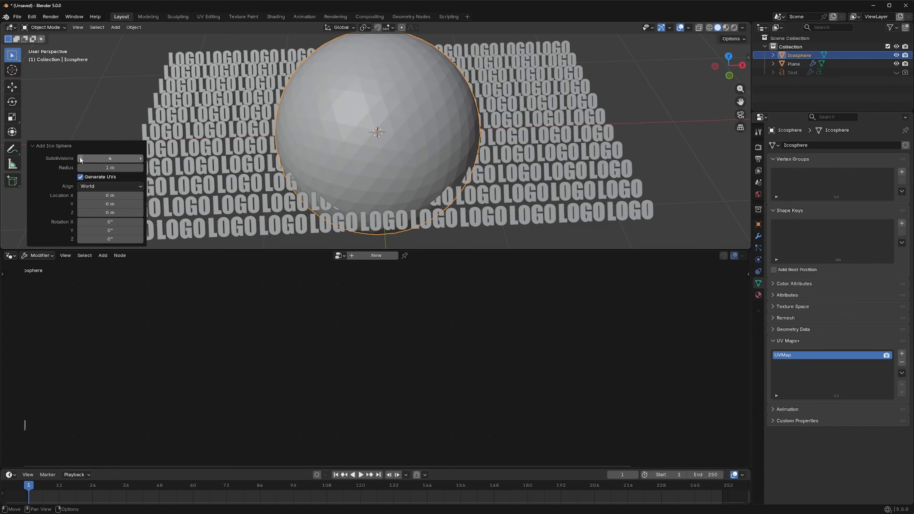
- Scale the icosphere down to about 0.397 and apply its scale
{"action": "key", "text": "s"}
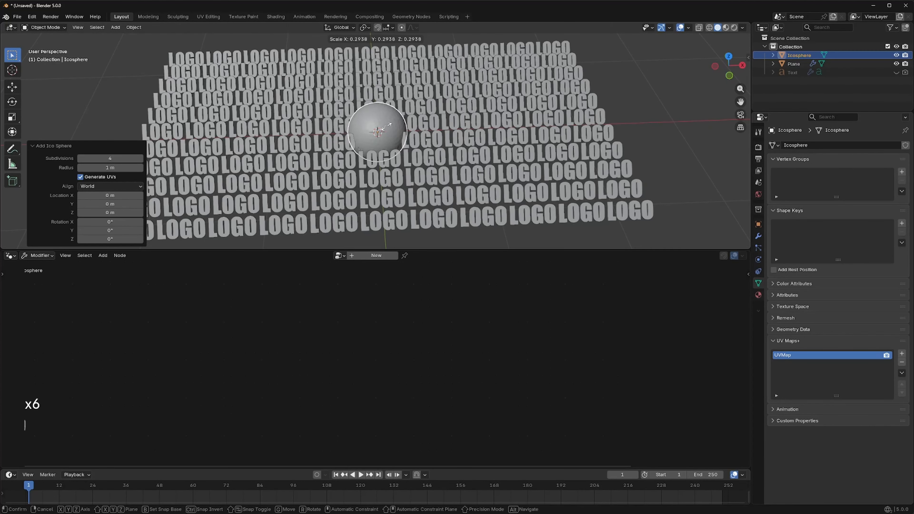
{"action": "left_click", "coordinate": [392, 128]}
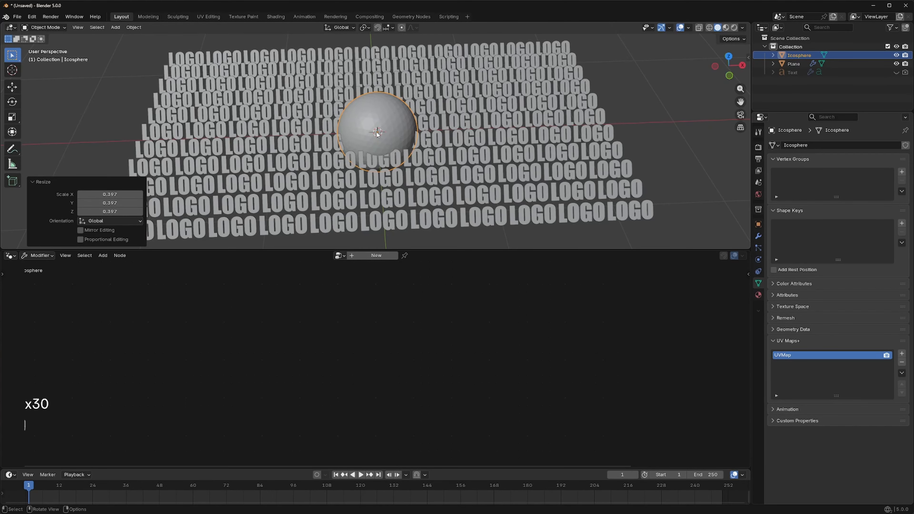
{"action": "key", "text": "ctrl+a"}
{"action": "left_click", "coordinate": [346, 150]}
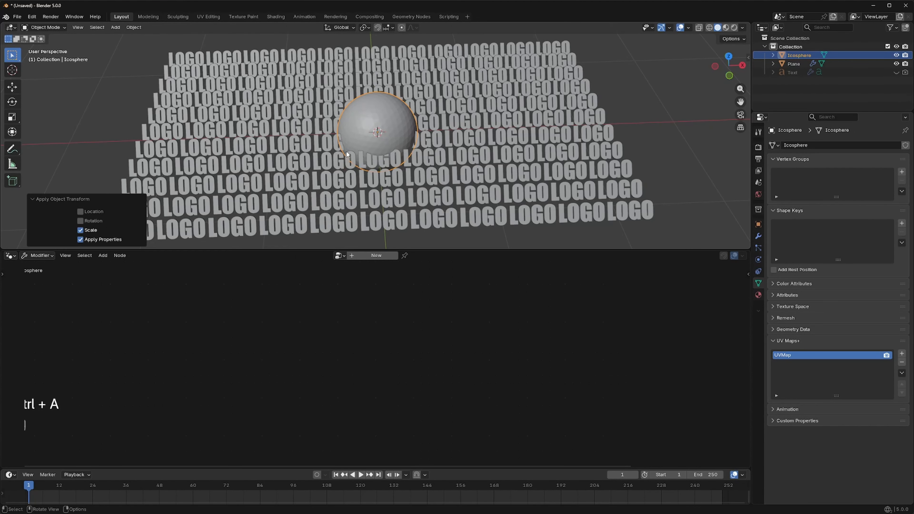
- Pin the Plane's Geometry Nodes tree in the node editor, then select the icosphere
{"action": "left_click", "coordinate": [489, 174]}
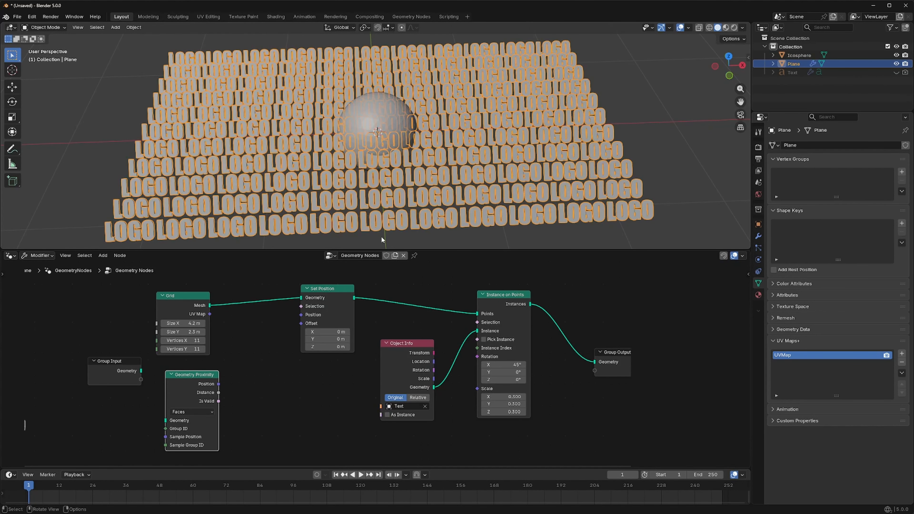
{"action": "left_click", "coordinate": [790, 72]}
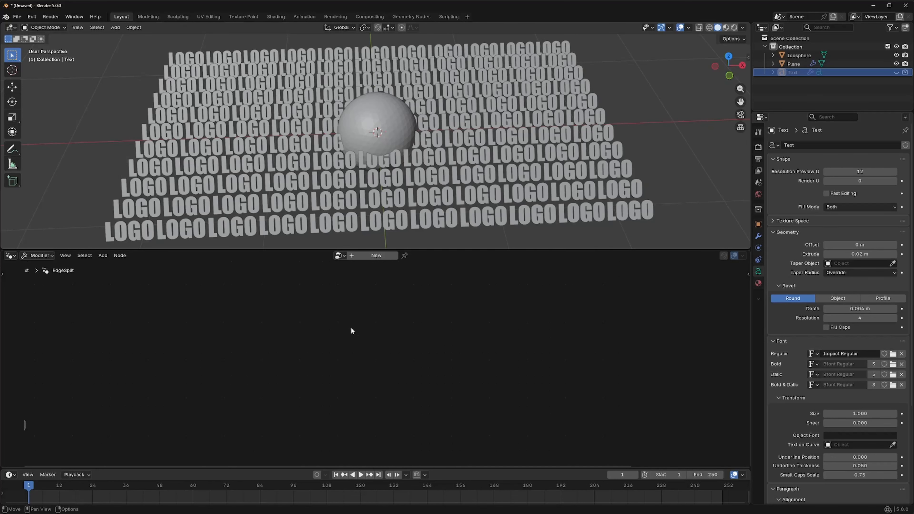
{"action": "left_click", "coordinate": [512, 168]}
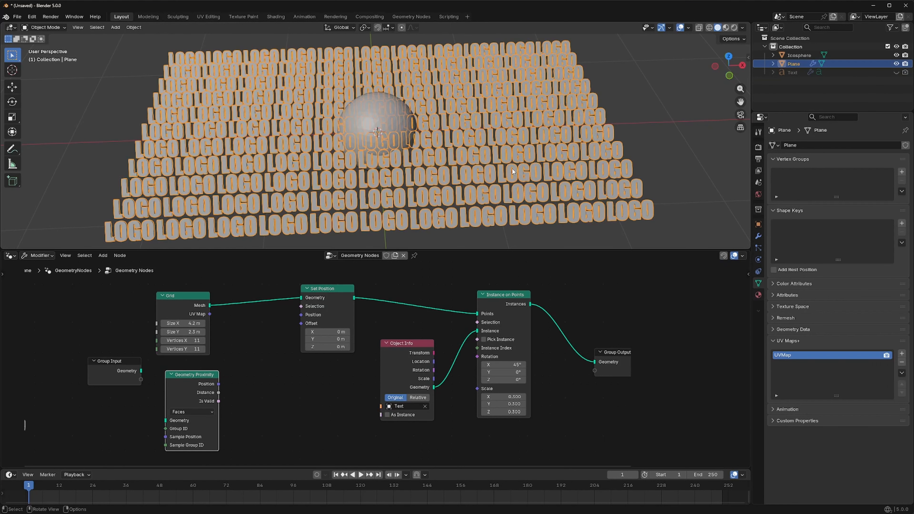
{"action": "left_click", "coordinate": [415, 256]}
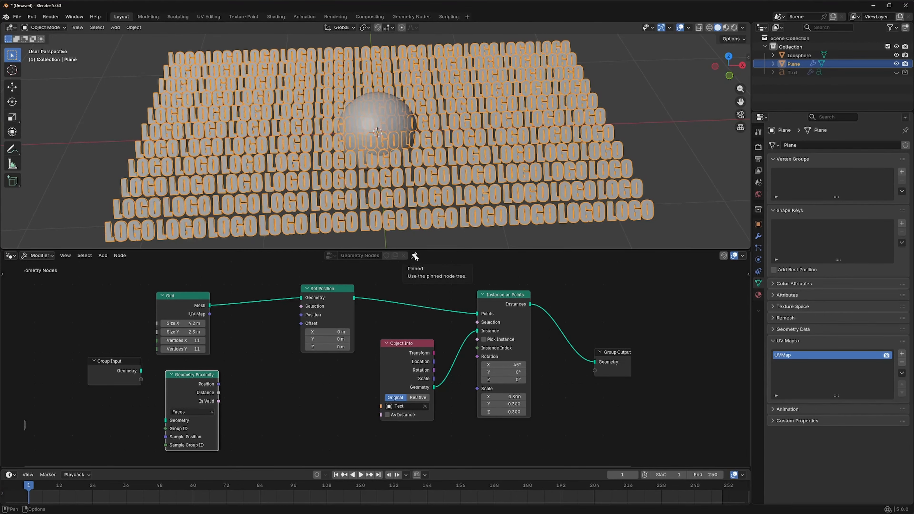
{"action": "left_click", "coordinate": [790, 72]}
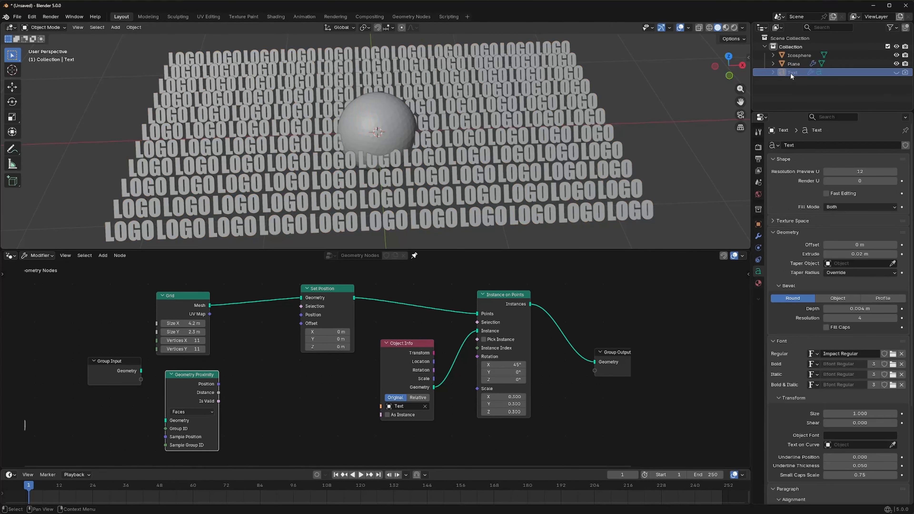
{"action": "left_click", "coordinate": [796, 54]}
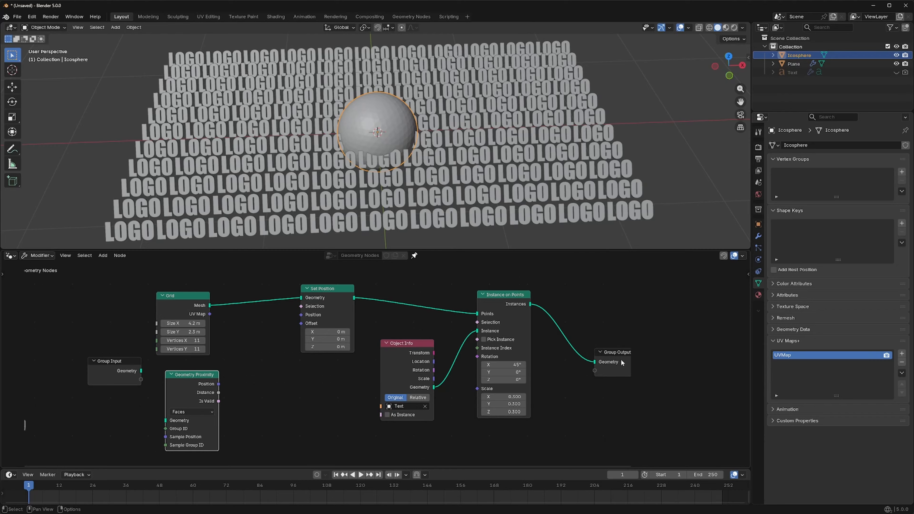
- Bring the icosphere into the node tree as an Object Info node and link its Geometry output to Geometry Proximity
{"action": "left_click_drag", "start_coordinate": [622, 363], "coordinate": [601, 313]}
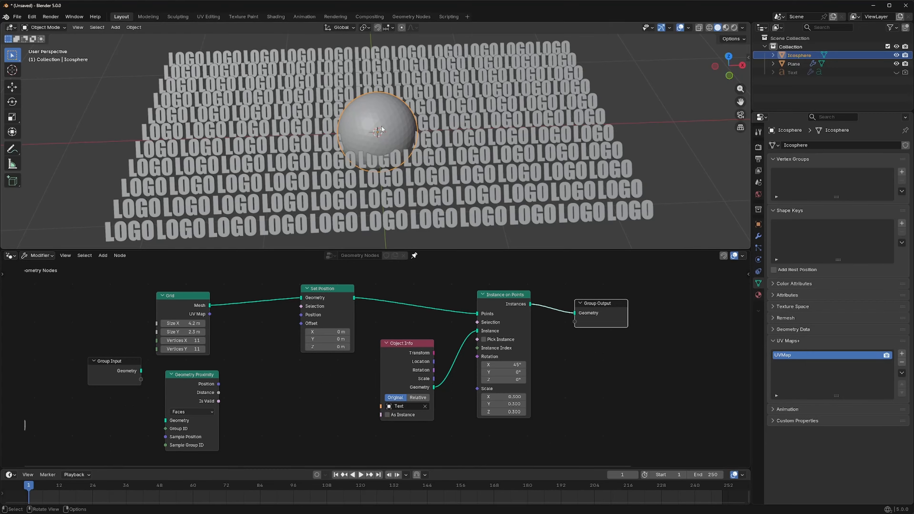
{"action": "left_click_drag", "start_coordinate": [808, 57], "coordinate": [84, 420]}
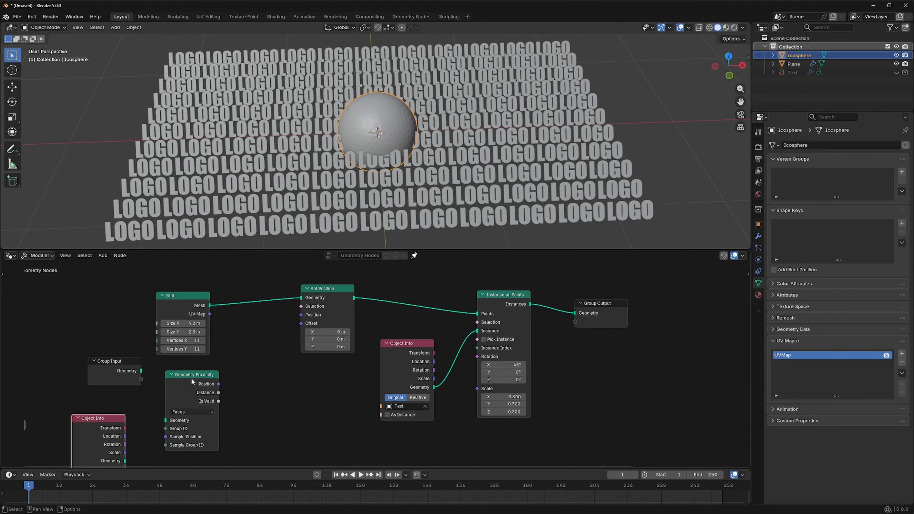
{"action": "left_click_drag", "start_coordinate": [192, 378], "coordinate": [209, 374]}
{"action": "left_click_drag", "start_coordinate": [117, 418], "coordinate": [131, 397]}
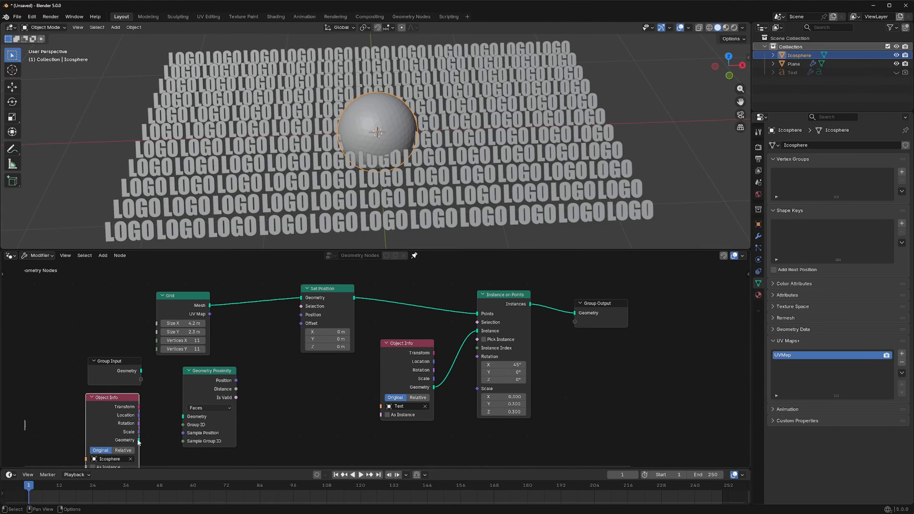
{"action": "left_click_drag", "start_coordinate": [138, 440], "coordinate": [184, 417]}
{"action": "left_click_drag", "start_coordinate": [126, 402], "coordinate": [120, 395]}
- Link the Distance output of Geometry Proximity to the Offset input of Set Position and inspect the displaced logos
{"action": "left_click_drag", "start_coordinate": [226, 377], "coordinate": [243, 371]}
{"action": "left_click_drag", "start_coordinate": [281, 334], "coordinate": [301, 323]}
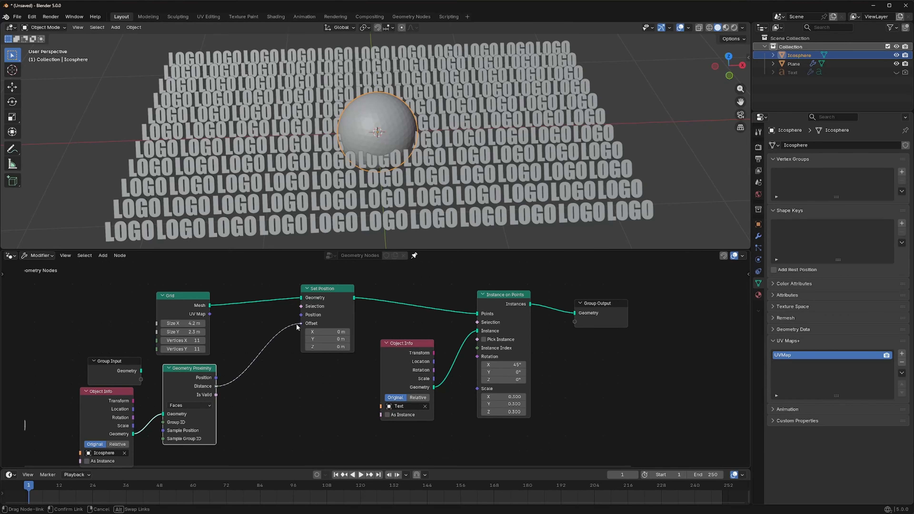
{"action": "scroll", "coordinate": [629, 159], "scroll_direction": "up", "scroll_amount": 3}
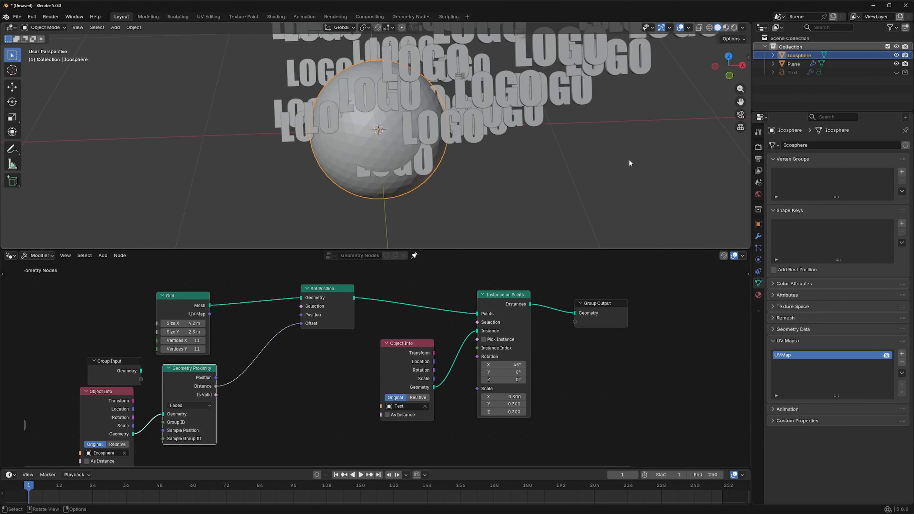
{"action": "scroll", "coordinate": [629, 161], "scroll_direction": "down", "scroll_amount": 8}
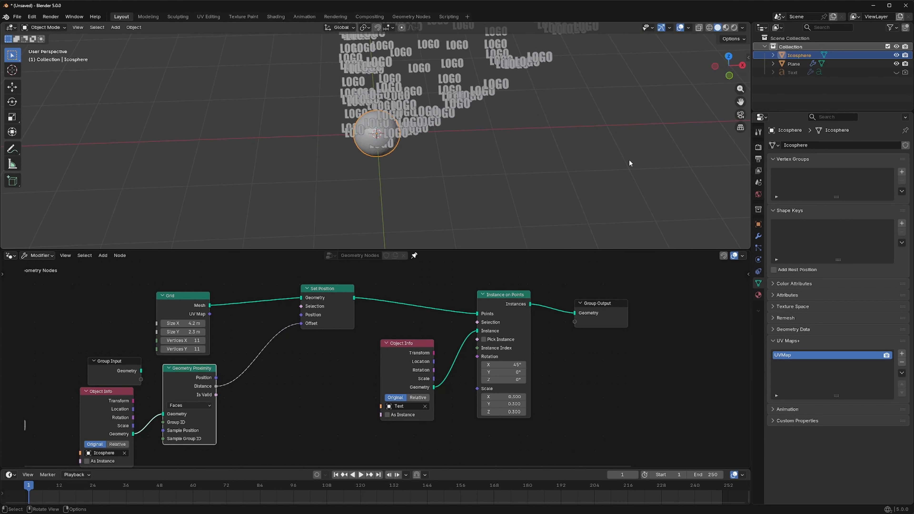
{"action": "scroll", "coordinate": [627, 158], "scroll_direction": "down", "scroll_amount": 2}
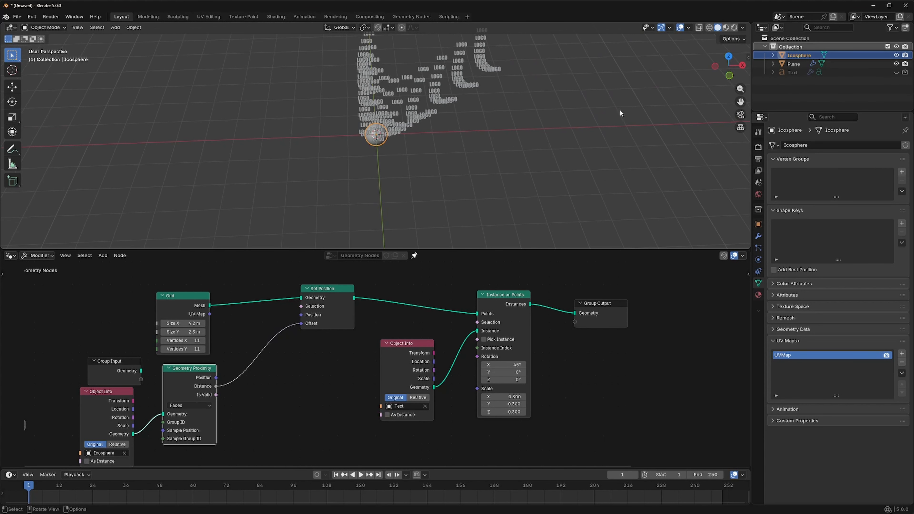
{"action": "left_click_drag", "start_coordinate": [740, 89], "coordinate": [740, 69]}
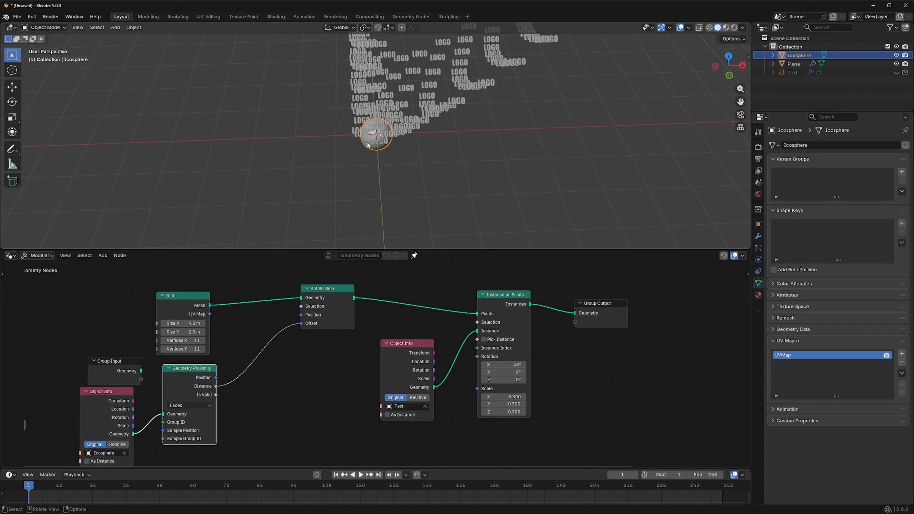
- Set the icosphere's Object Info node to Relative and move the sphere about -1.32 m in X, -0.28 m in Y and -0.33 m in Z
{"action": "left_click_drag", "start_coordinate": [367, 145], "coordinate": [367, 118]}
{"action": "left_click", "coordinate": [119, 445]}
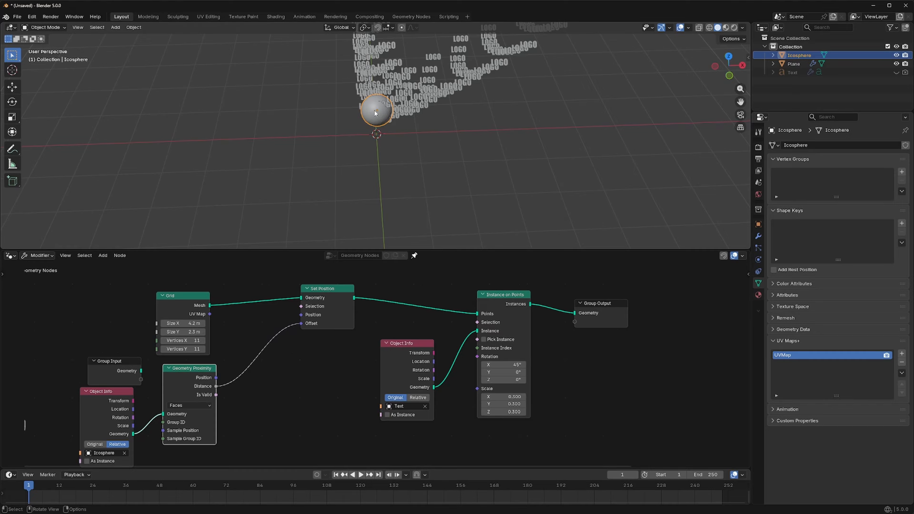
{"action": "key", "text": "g"}
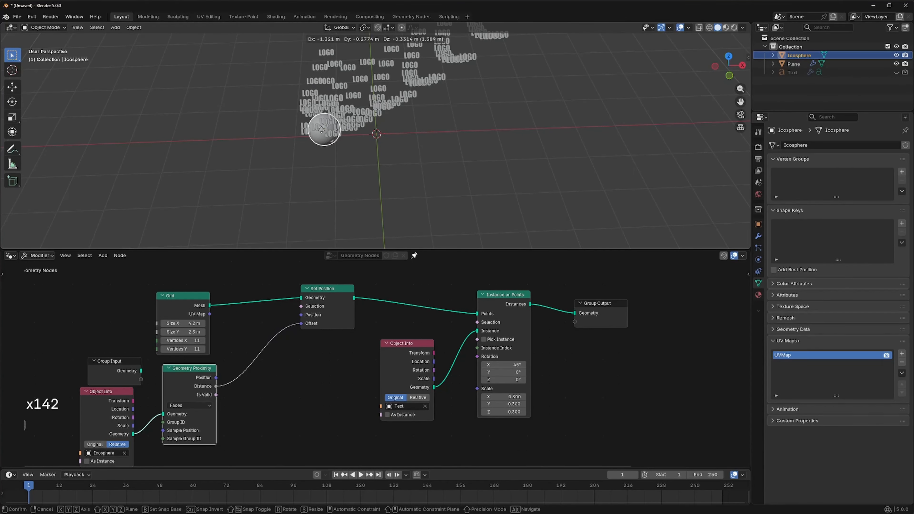
{"action": "left_click", "coordinate": [322, 130]}
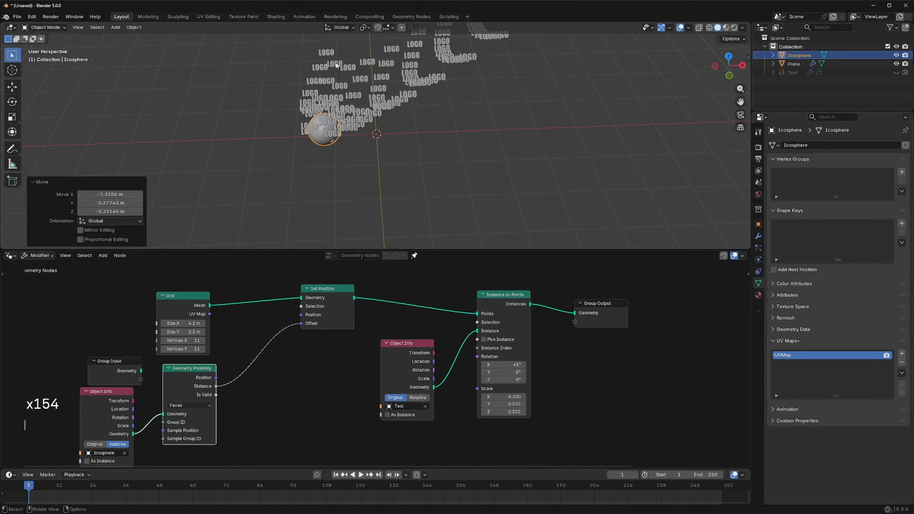
- Make room between the nodes and insert a Color Ramp on the link from Geometry Proximity's Distance to Set Position's Offset
{"action": "left_click_drag", "start_coordinate": [324, 289], "coordinate": [357, 286]}
{"action": "left_click_drag", "start_coordinate": [197, 369], "coordinate": [192, 367]}
{"action": "key", "text": "shift+a"}
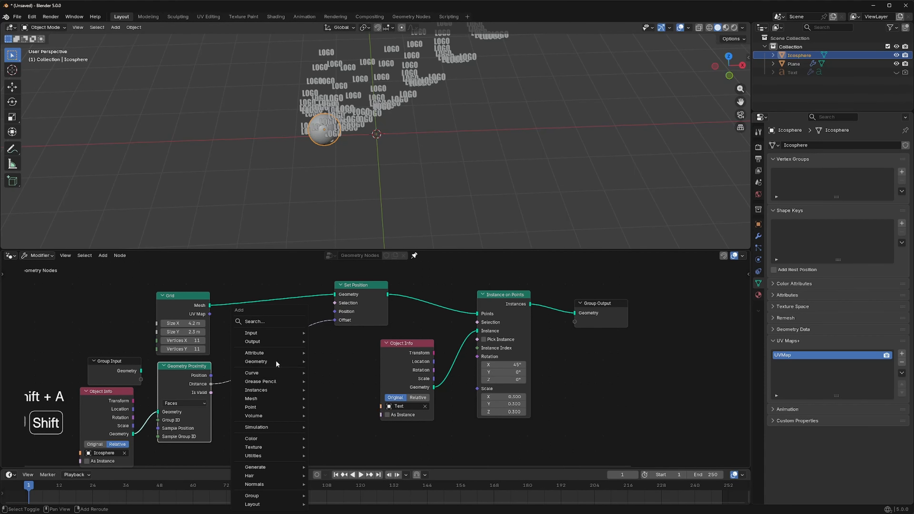
{"action": "type", "text": "COLO"}
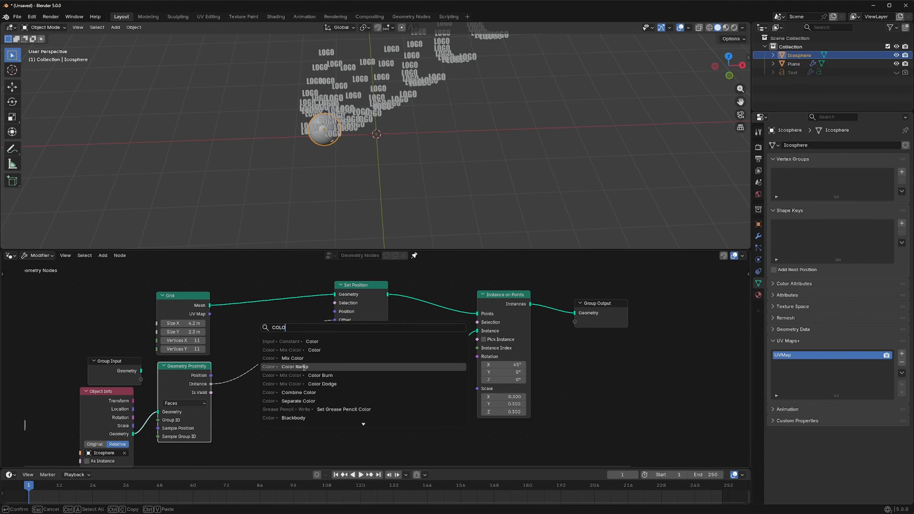
{"action": "left_click", "coordinate": [304, 367]}
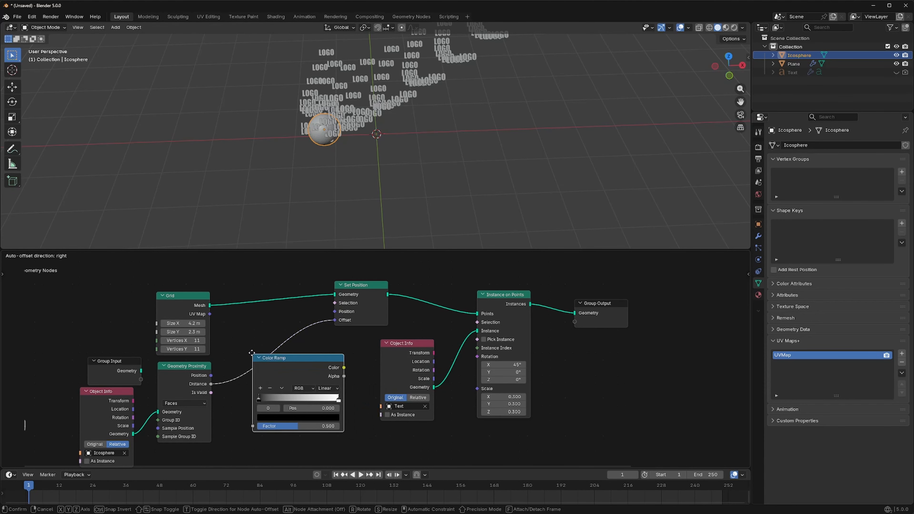
{"action": "left_click", "coordinate": [229, 311]}
- Move the Color Ramp's white stop slightly inward with the black stop at 0.000, and flip the ramp
{"action": "left_click_drag", "start_coordinate": [234, 355], "coordinate": [211, 352]}
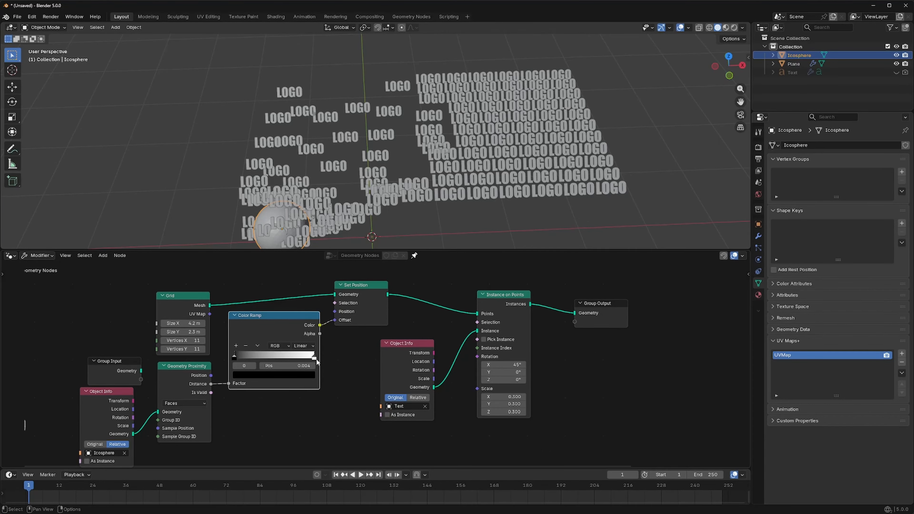
{"action": "mouse_move", "coordinate": [315, 358]}
{"action": "left_mouse_down"}
{"action": "mouse_move", "coordinate": [226, 356]}
{"action": "mouse_move", "coordinate": [302, 355]}
{"action": "left_mouse_up"}
{"action": "mouse_move", "coordinate": [234, 355]}
{"action": "left_mouse_down"}
{"action": "mouse_move", "coordinate": [241, 356]}
{"action": "mouse_move", "coordinate": [232, 353]}
{"action": "left_mouse_up"}
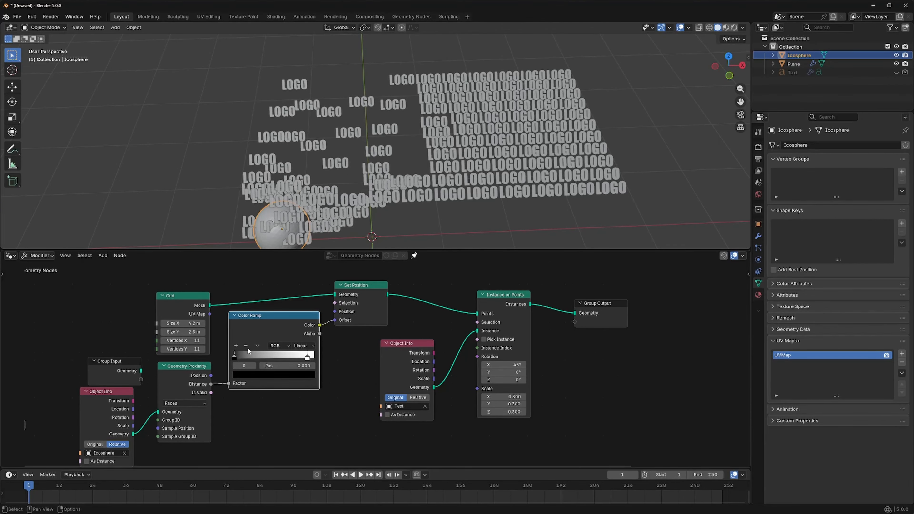
{"action": "left_click", "coordinate": [257, 345]}
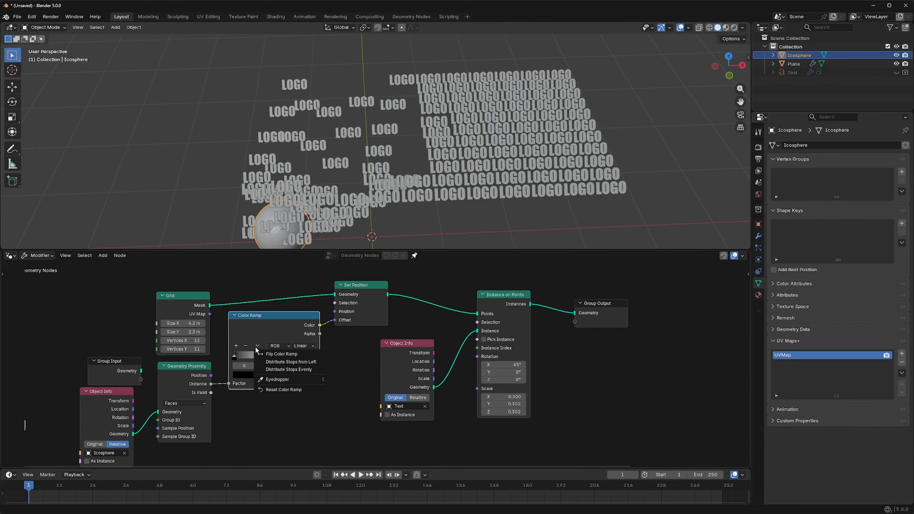
{"action": "left_click", "coordinate": [275, 355]}
- Move the icosphere through the logo grid along the global X, Y and Z axes to test the proximity displacement
{"action": "middle_click_drag", "start_coordinate": [279, 235], "coordinate": [298, 168], "text": "shift"}
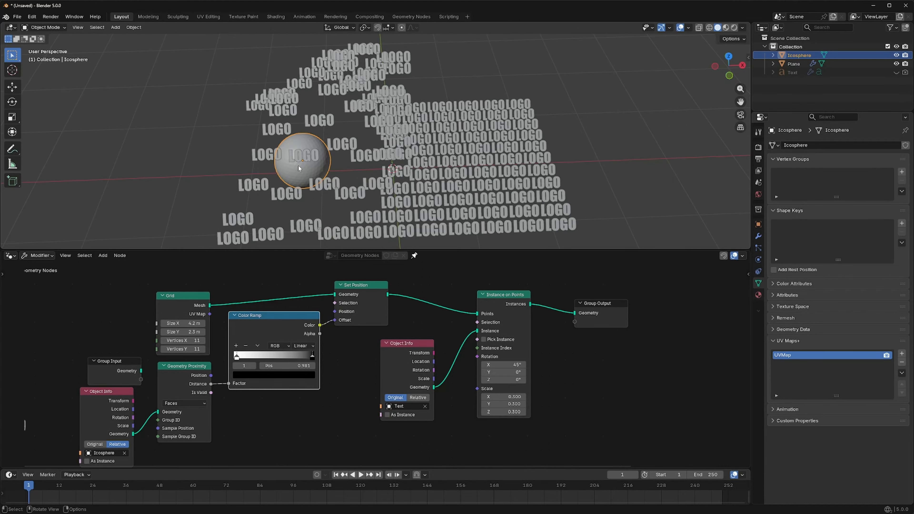
{"action": "key", "text": "g"}
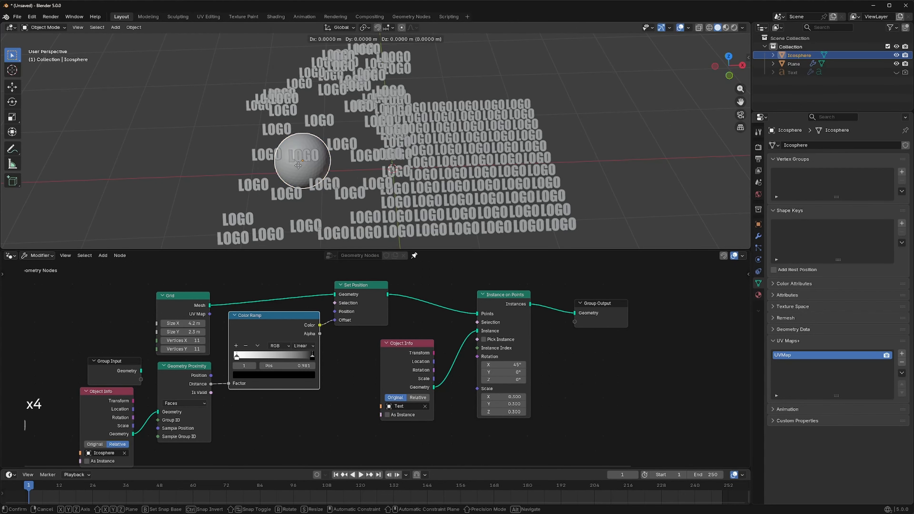
{"action": "key", "text": "x"}
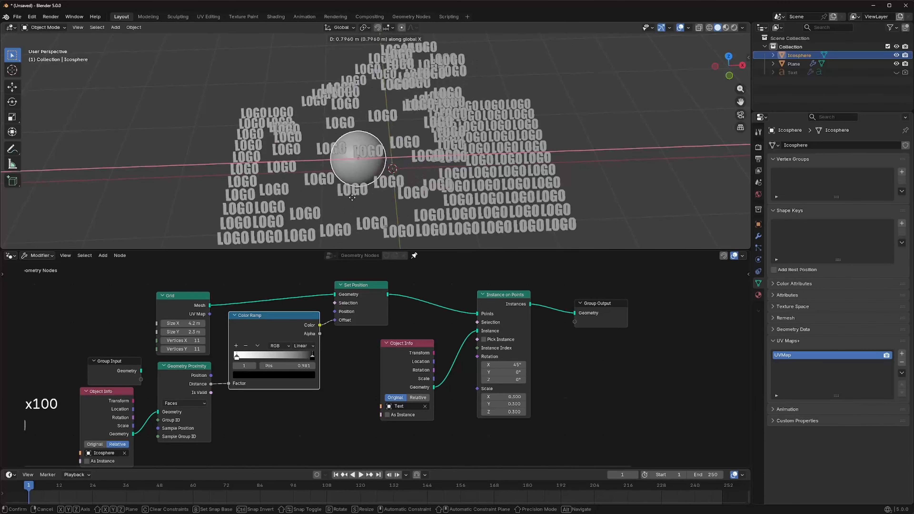
{"action": "key", "text": "y"}
{"action": "left_click", "coordinate": [382, 168]}
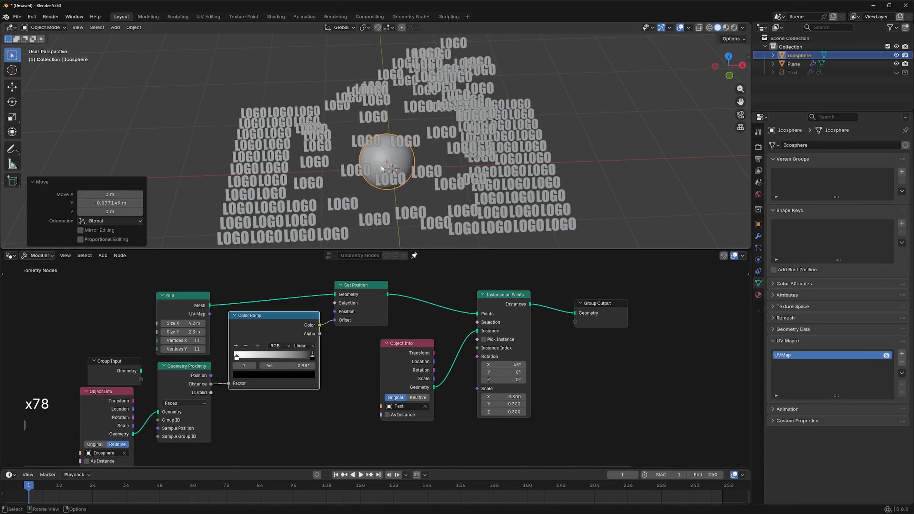
{"action": "key", "text": "g"}
{"action": "key", "text": "x"}
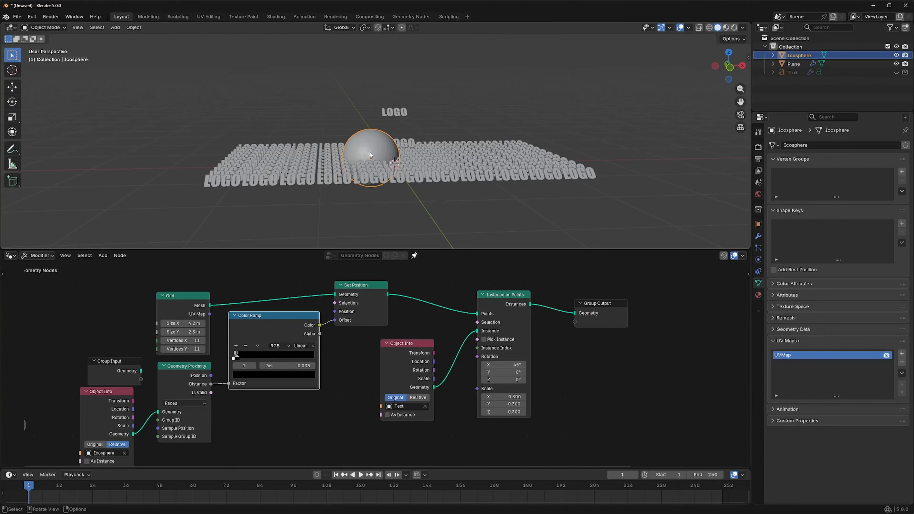
{"action": "key", "text": "g"}
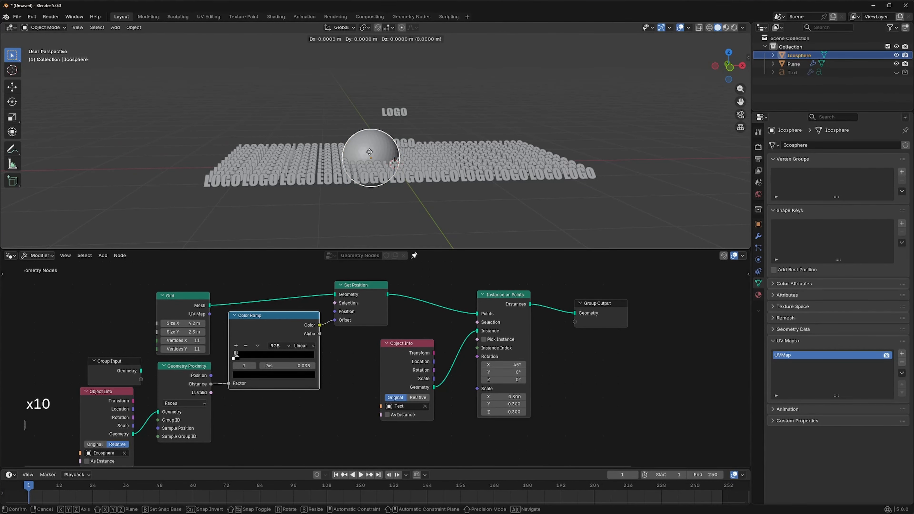
{"action": "key", "text": "z"}
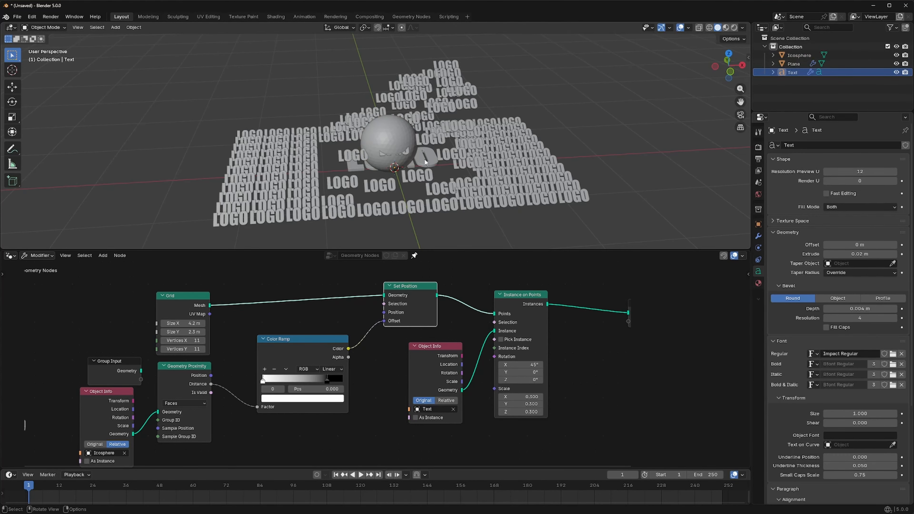
- Create a new material on the Text logo object and switch the viewport to Material Preview shading
{"action": "left_click", "coordinate": [425, 162]}
{"action": "left_click", "coordinate": [758, 283]}
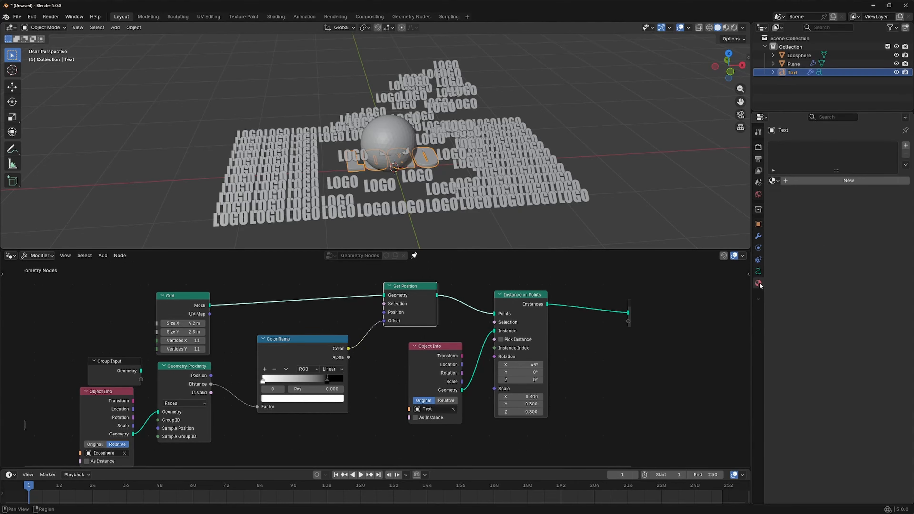
{"action": "double_click", "coordinate": [860, 182]}
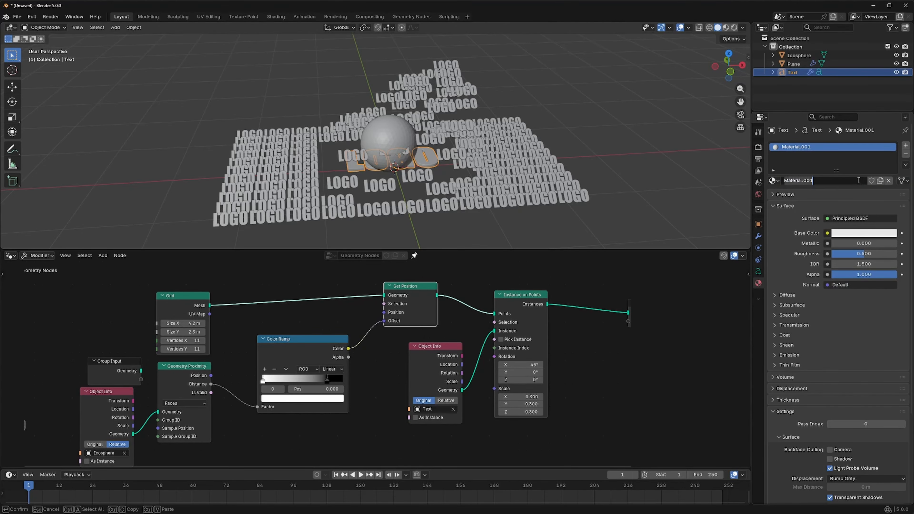
{"action": "key", "text": "Return"}
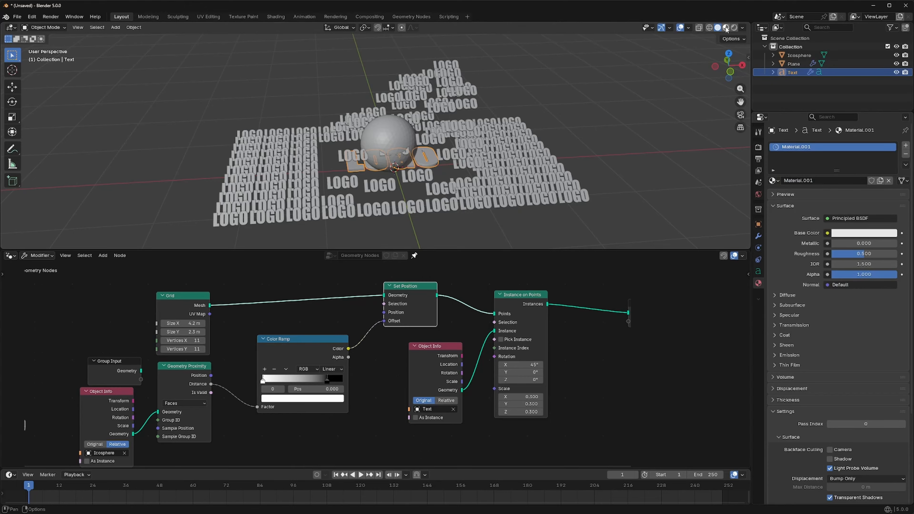
{"action": "left_click", "coordinate": [726, 27]}
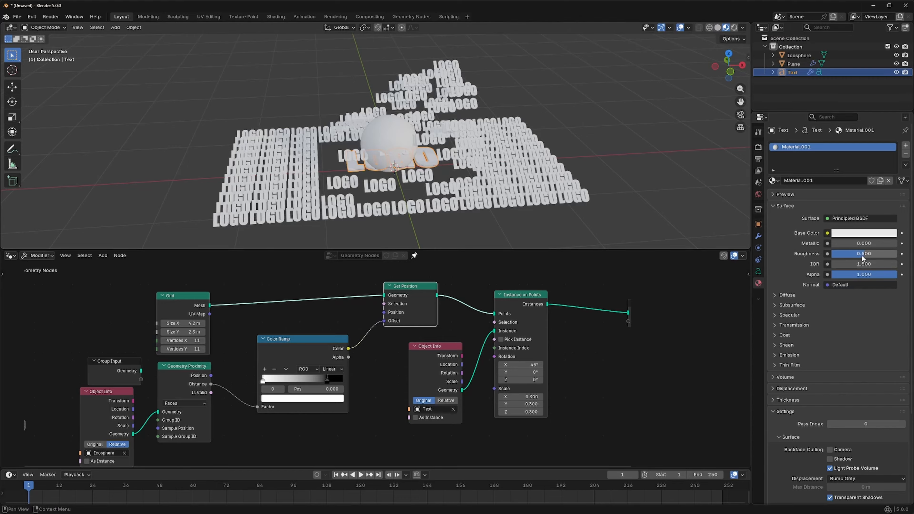
- Set the logo material to Roughness 0.116, a blue Base Color and Metallic 0.497
{"action": "left_click_drag", "start_coordinate": [862, 256], "coordinate": [840, 254]}
{"action": "left_click", "coordinate": [847, 234]}
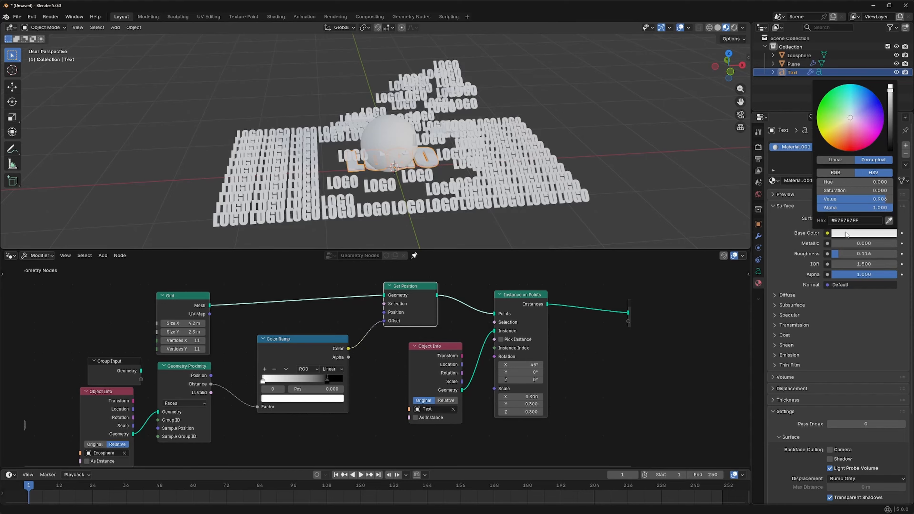
{"action": "left_click_drag", "start_coordinate": [852, 120], "coordinate": [864, 104]}
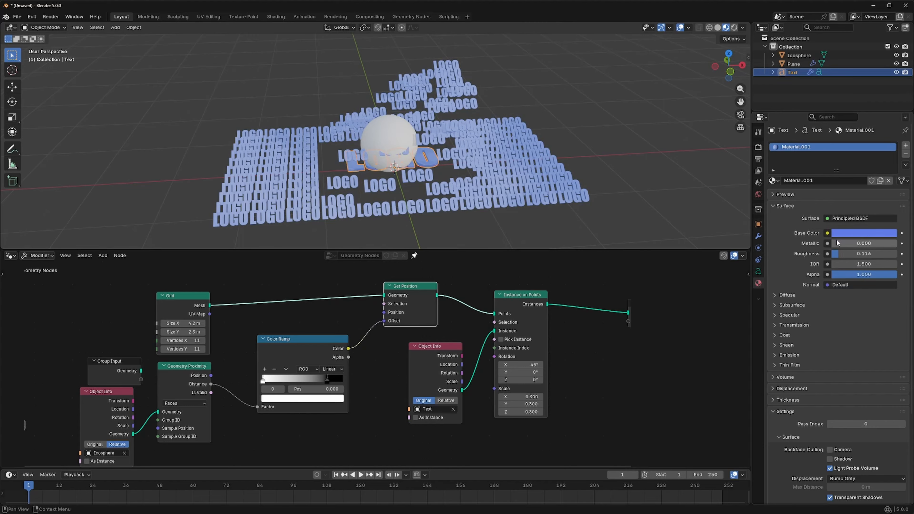
{"action": "left_click_drag", "start_coordinate": [839, 248], "coordinate": [872, 248]}
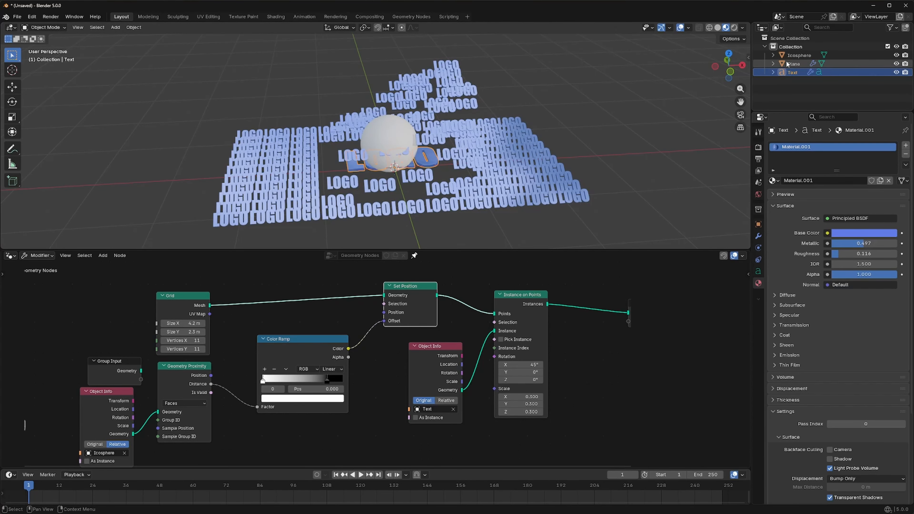
- Move the icosphere about -2.61 m along X, just outside the logo grid, and keyframe it at frame 1
{"action": "left_click", "coordinate": [396, 134]}
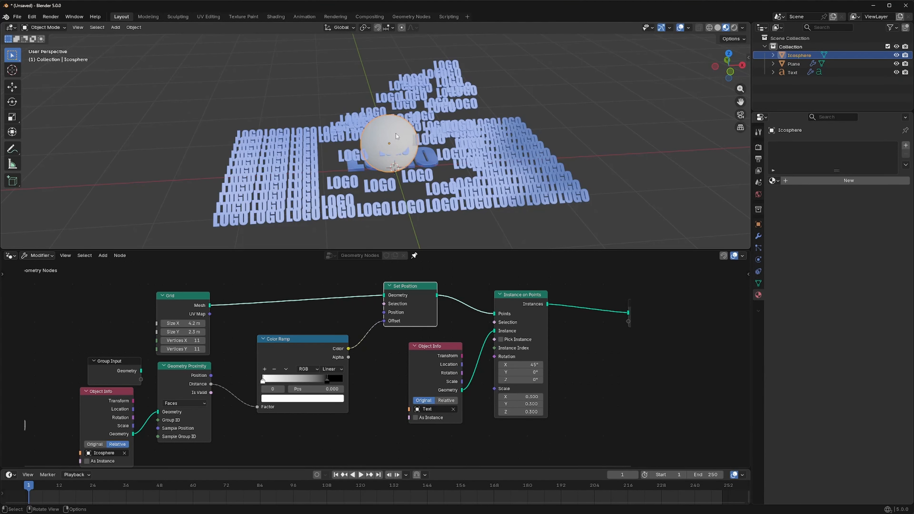
{"action": "key", "text": "g"}
{"action": "key", "text": "x"}
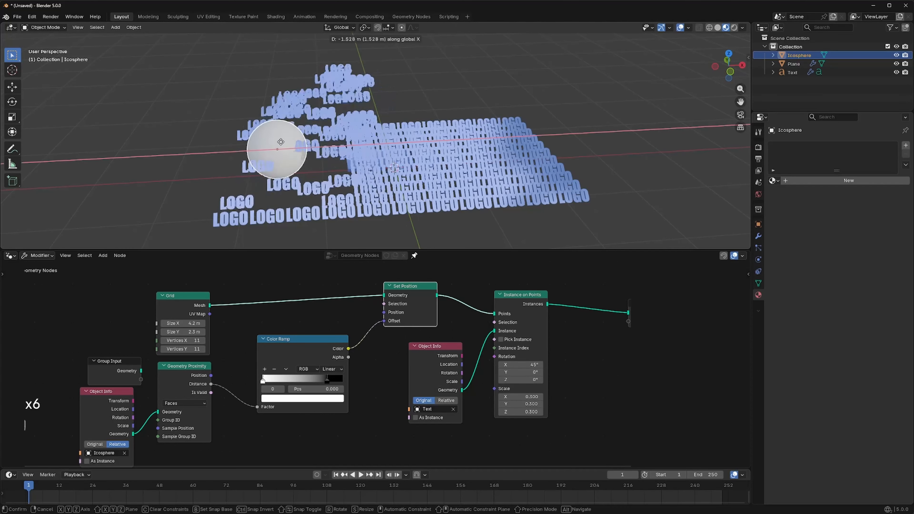
{"action": "left_click", "coordinate": [192, 143]}
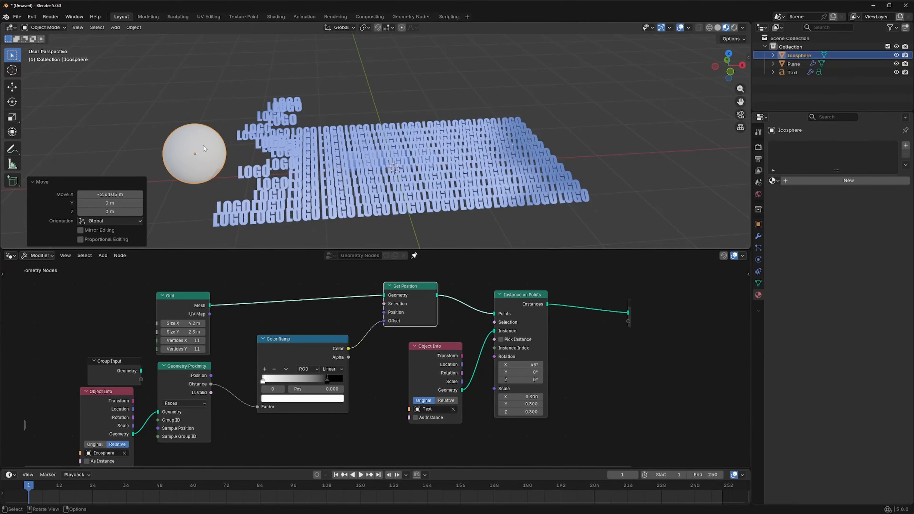
{"action": "key", "text": "i"}
{"action": "left_click_drag", "start_coordinate": [29, 486], "coordinate": [28, 486]}
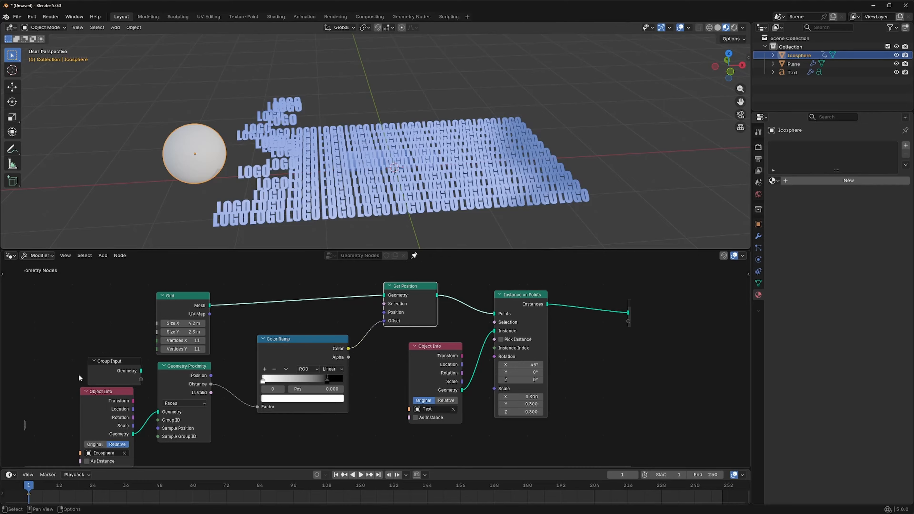
- At frame 250, move the icosphere along X past the grid's far side, keyframe it, and play the animation
{"action": "key", "text": "shift+Right"}
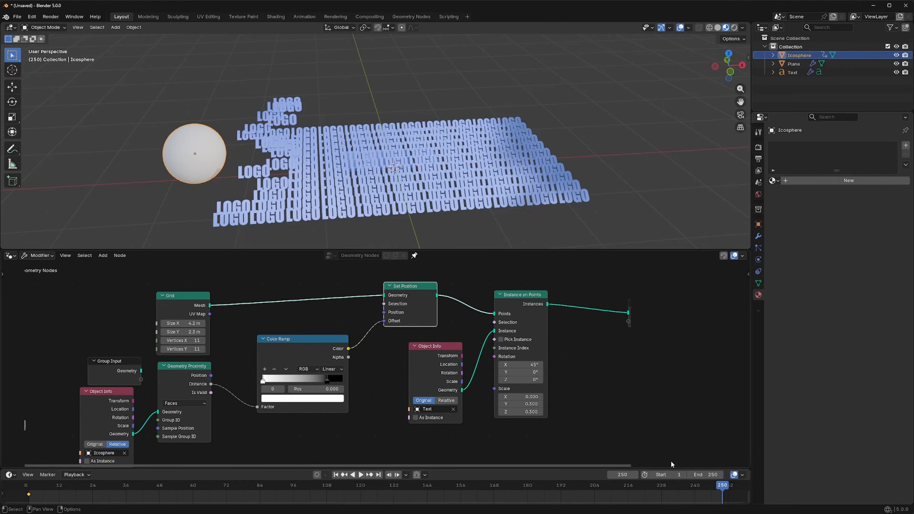
{"action": "key", "text": "g"}
{"action": "key", "text": "x"}
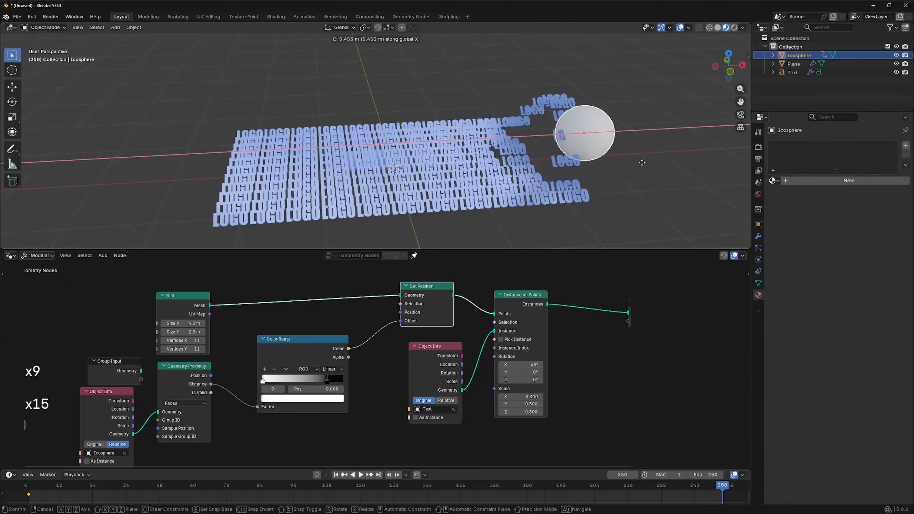
{"action": "left_click", "coordinate": [654, 201]}
{"action": "key", "text": "i"}
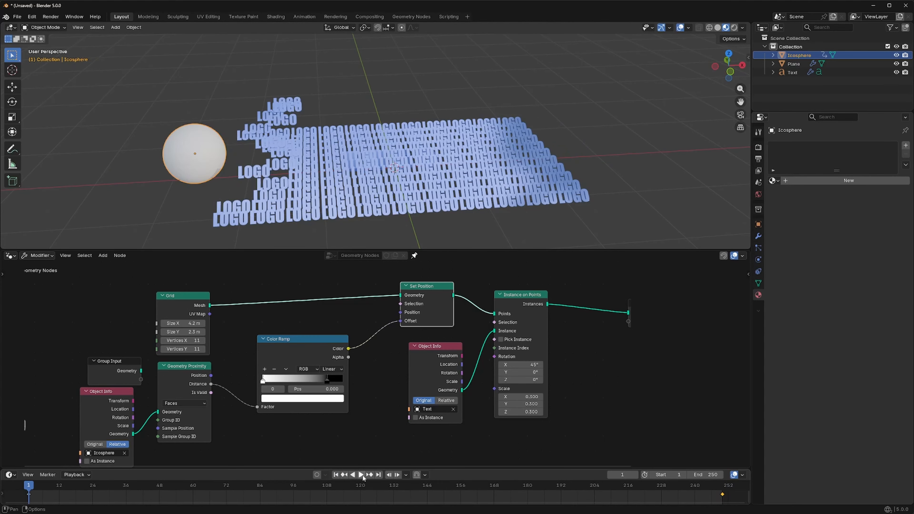
{"action": "left_click", "coordinate": [361, 475]}
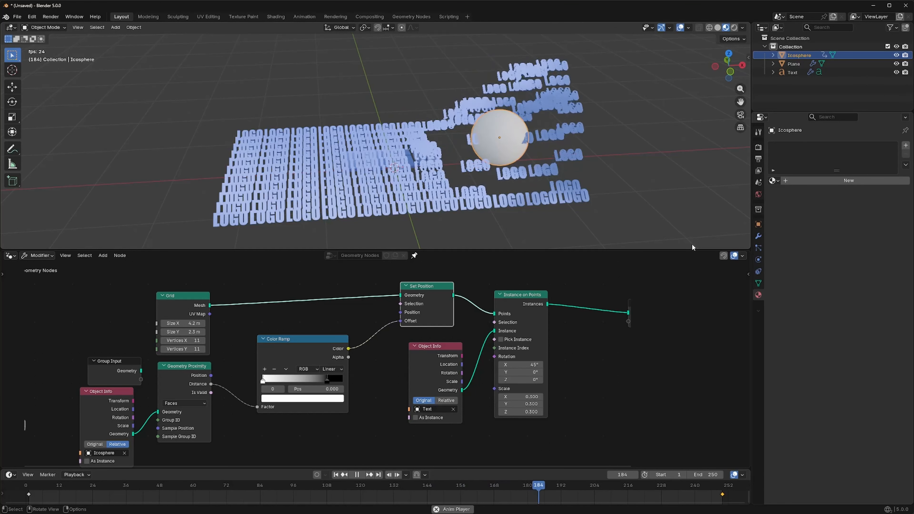
{"action": "key", "text": "Escape"}
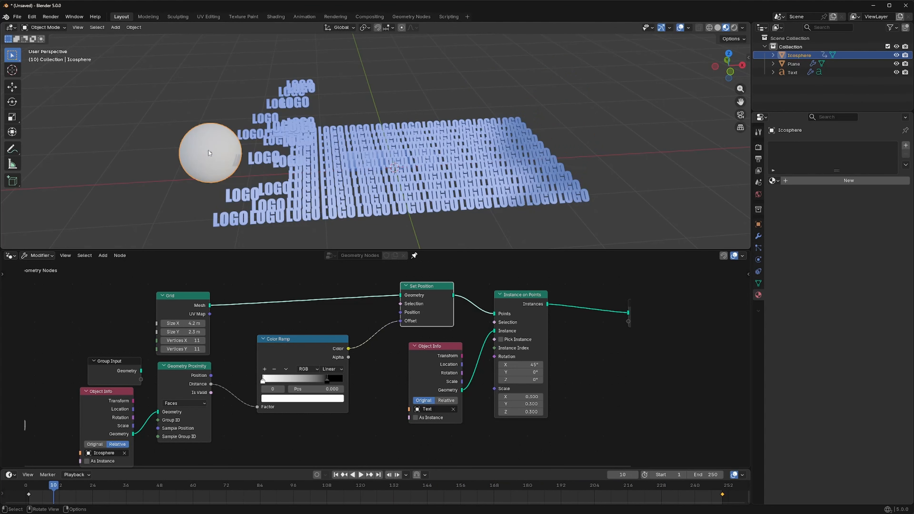
- Add a camera to the scene and align it to the current view of the logo grid
{"action": "left_click", "coordinate": [401, 166]}
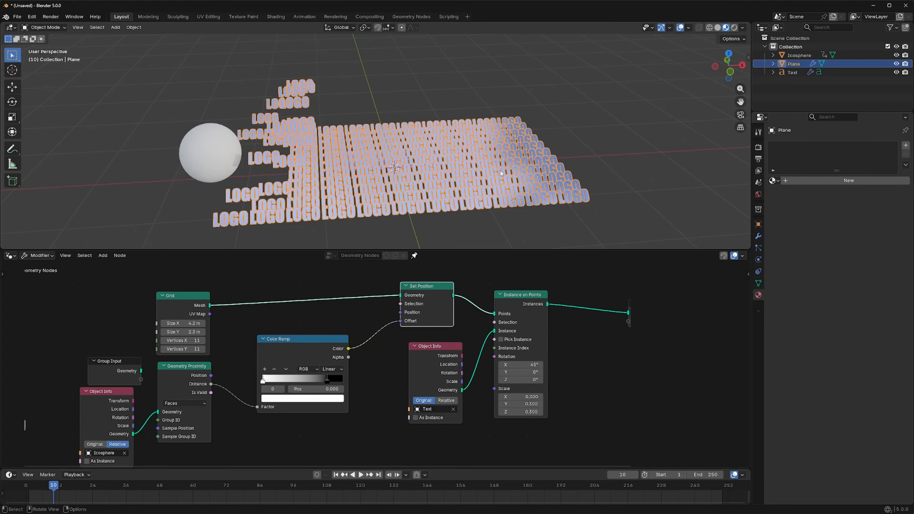
{"action": "left_click", "coordinate": [115, 27]}
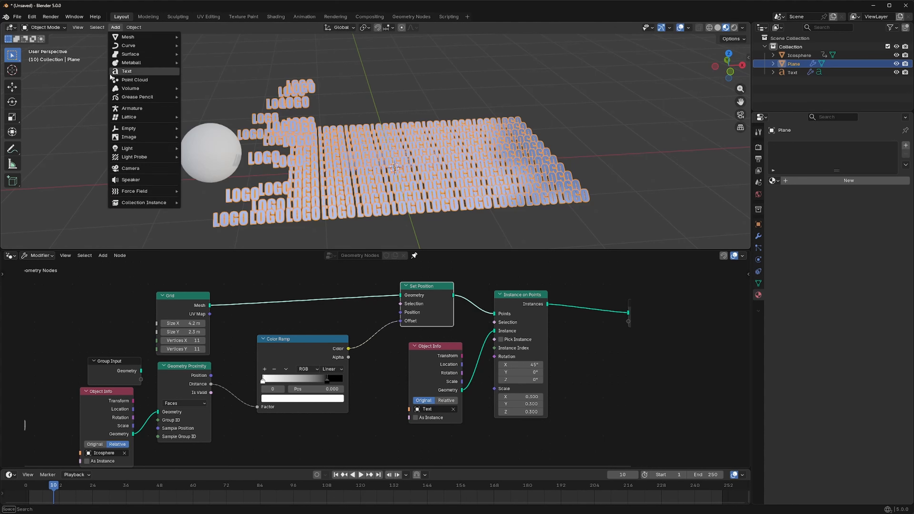
{"action": "left_click", "coordinate": [129, 166]}
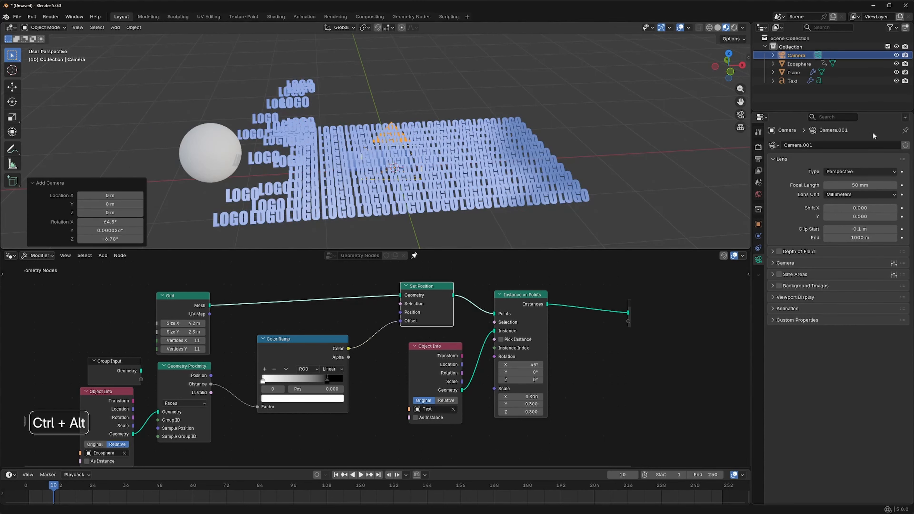
{"action": "key", "text": "ctrl+alt+KP_0"}
{"action": "key", "text": "ctrl+alt+KP_0"}
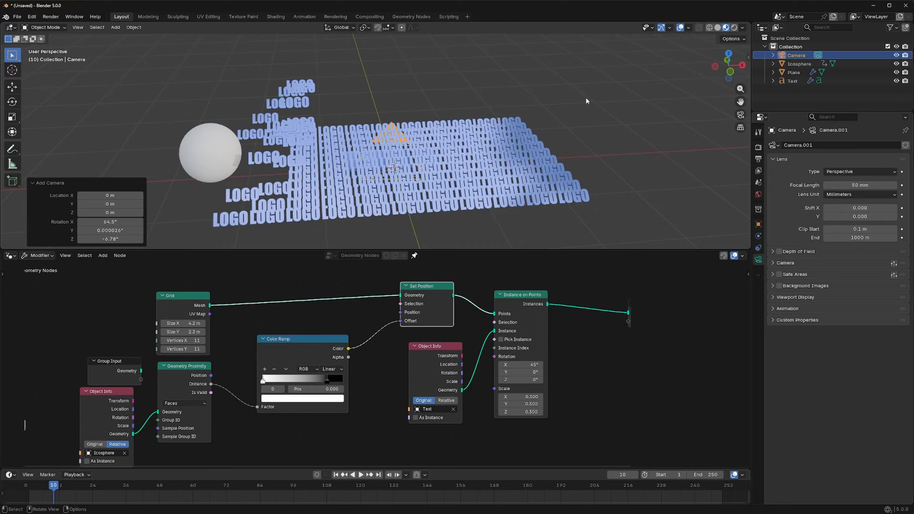
{"action": "key", "text": "ctrl+alt+KP_0"}
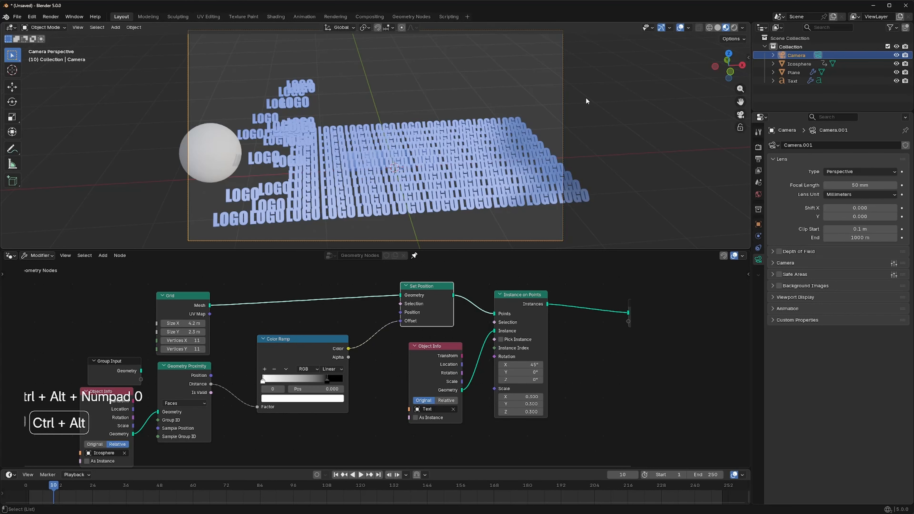
- Lock the camera to the view and move it closer to the logo grid
{"action": "key", "text": "n"}
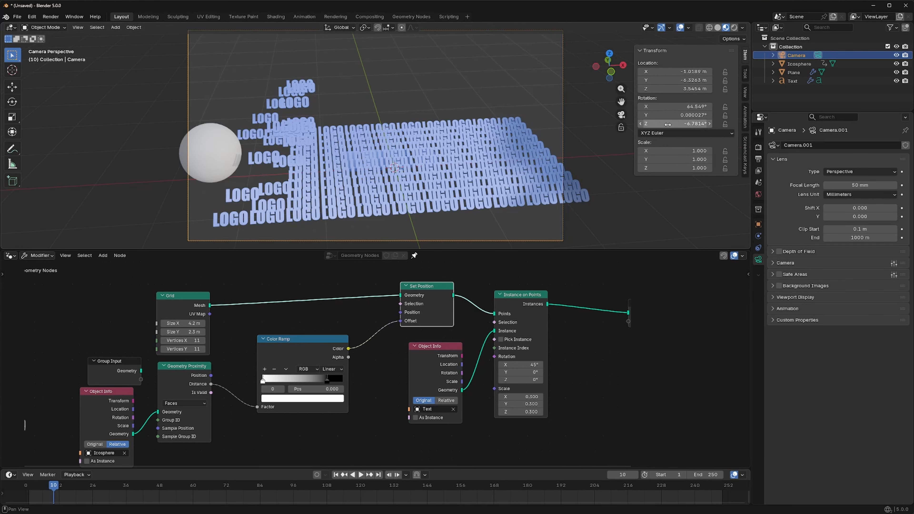
{"action": "left_click", "coordinate": [744, 94]}
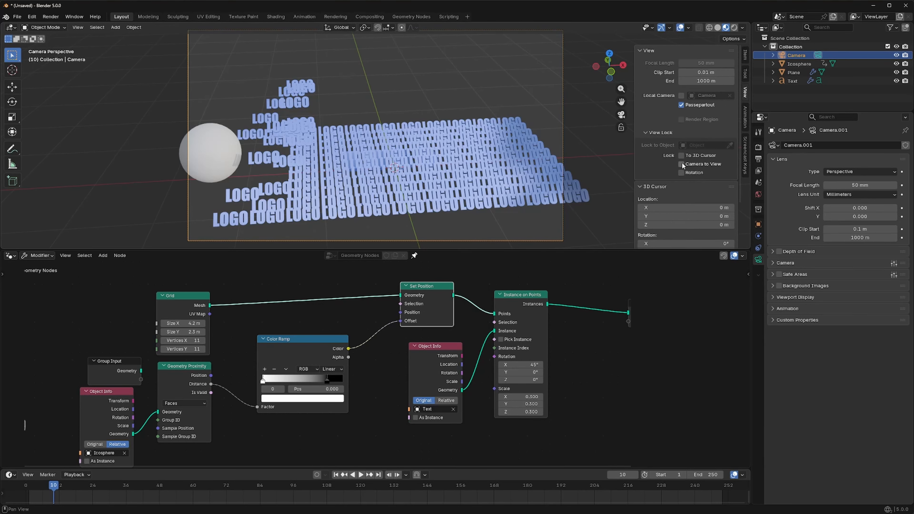
{"action": "key", "text": "n"}
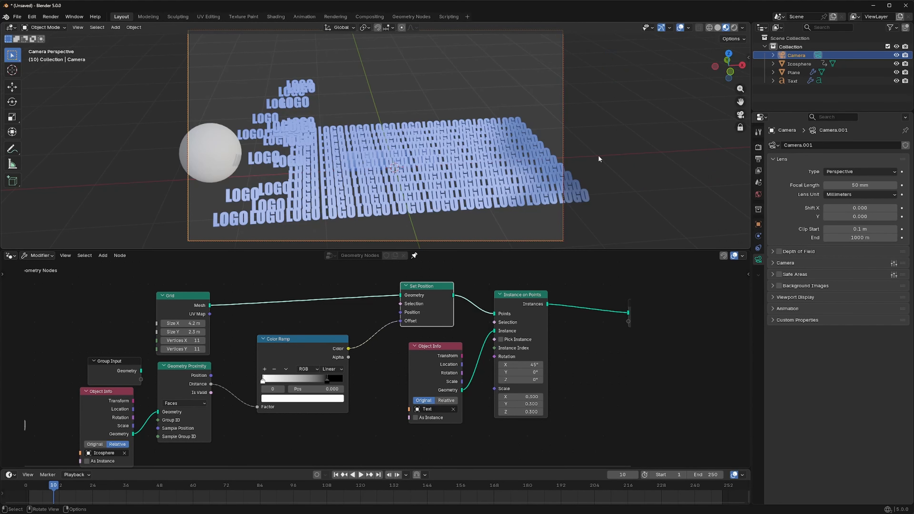
{"action": "scroll", "coordinate": [614, 141], "scroll_direction": "up", "scroll_amount": 1}
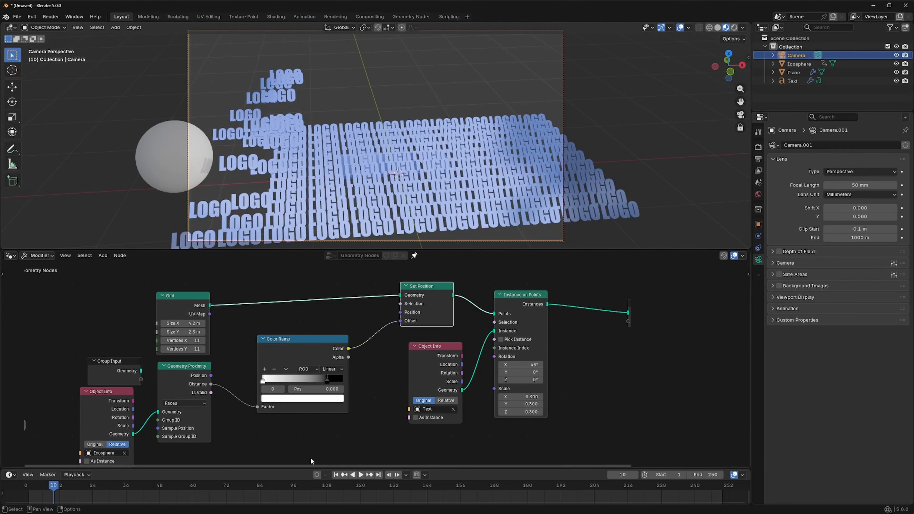
- At frame 106, hide the source text and the icosphere, and turn the locked camera to face the logo grid more squarely
{"action": "left_click_drag", "start_coordinate": [52, 486], "coordinate": [321, 484]}
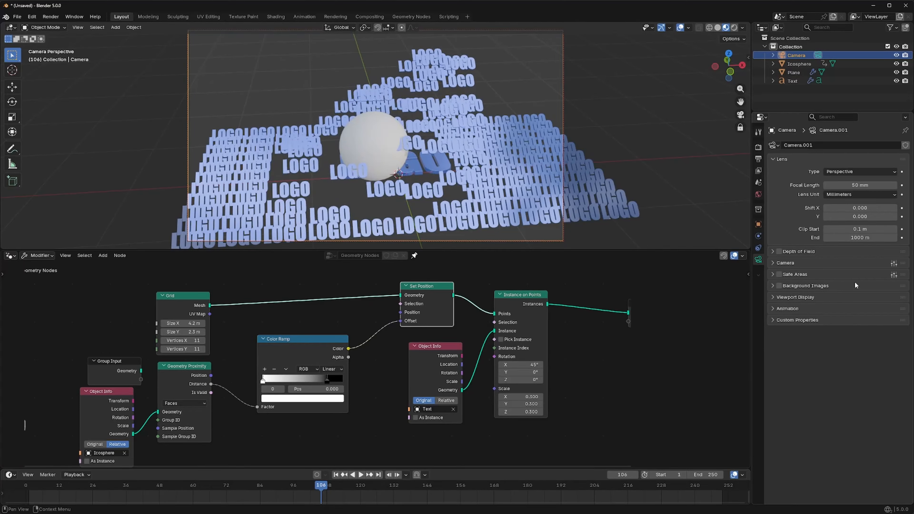
{"action": "left_click", "coordinate": [897, 81]}
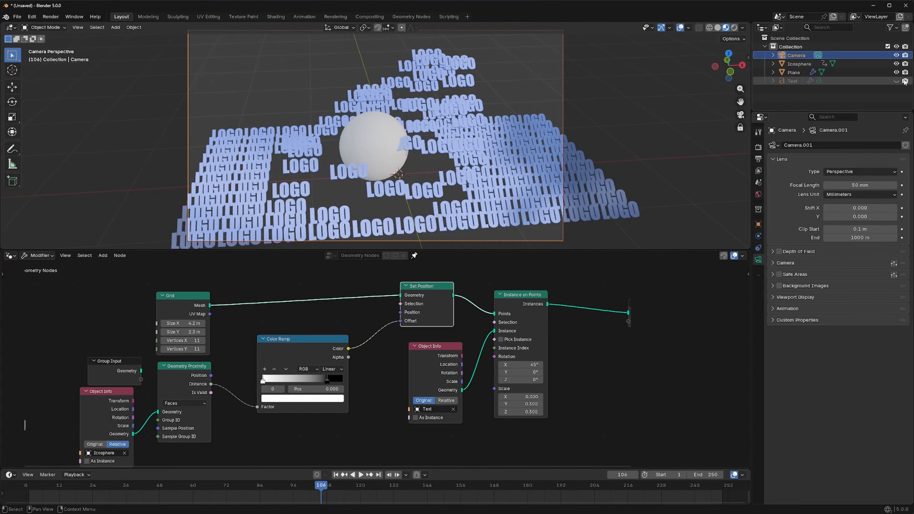
{"action": "scroll", "coordinate": [587, 139], "scroll_direction": "up", "scroll_amount": 3}
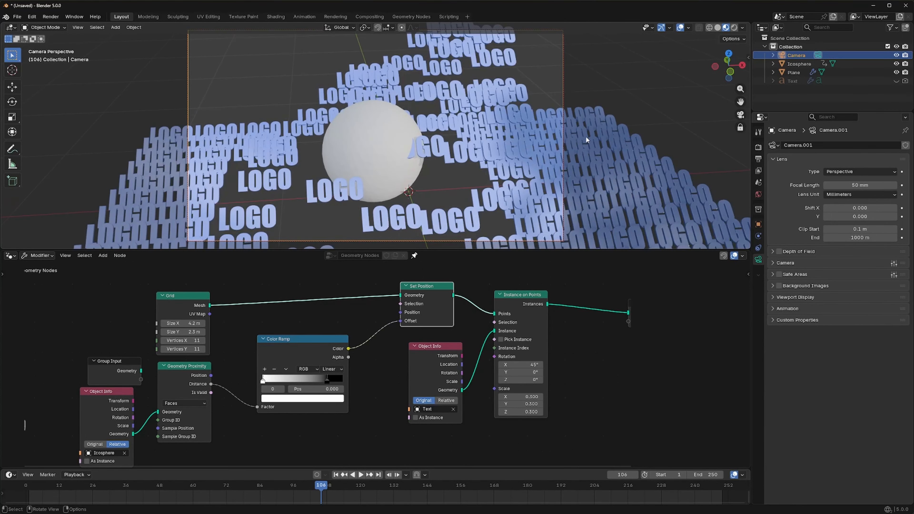
{"action": "scroll", "coordinate": [586, 138], "scroll_direction": "down", "scroll_amount": 2}
{"action": "left_click", "coordinate": [896, 64]}
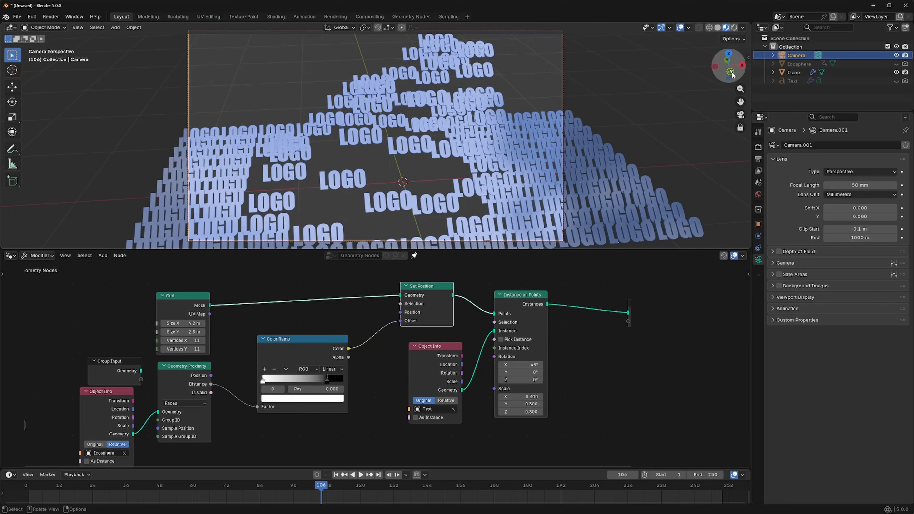
{"action": "left_click_drag", "start_coordinate": [732, 73], "coordinate": [725, 66]}
- Switch the viewport to rendered shading and set the render engine to Cycles
{"action": "left_click", "coordinate": [734, 28]}
{"action": "left_click", "coordinate": [759, 148]}
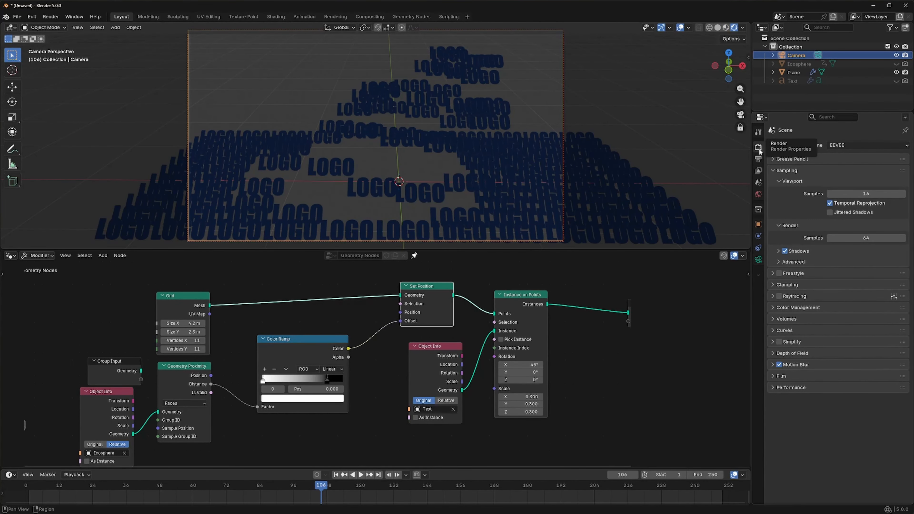
{"action": "left_click", "coordinate": [846, 144]}
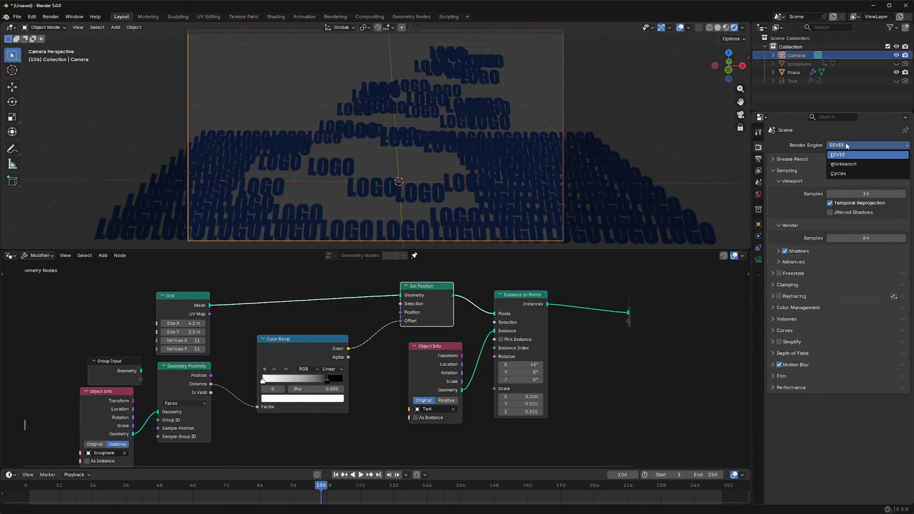
{"action": "left_click", "coordinate": [838, 174]}
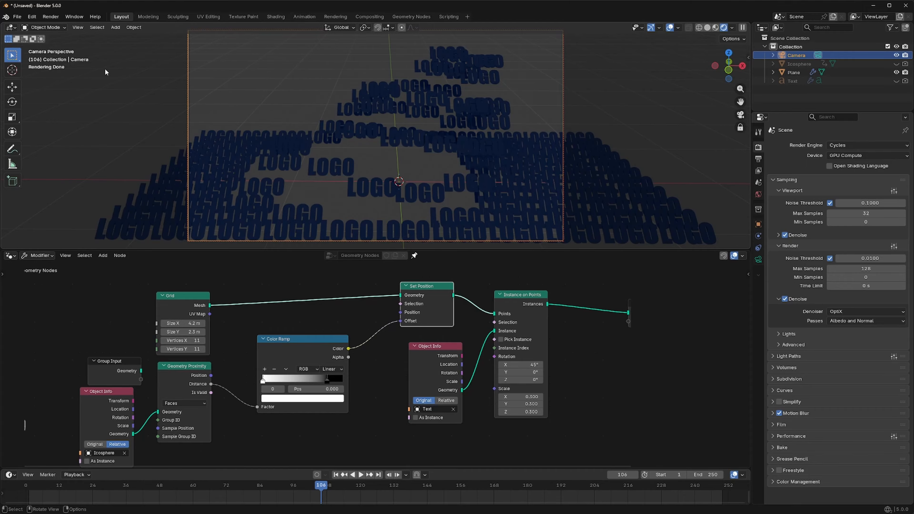
- Use a Sky Texture as the world background color, with Sun Elevation 3.8° and Sun Rotation -16.8°
{"action": "left_click", "coordinate": [115, 27]}
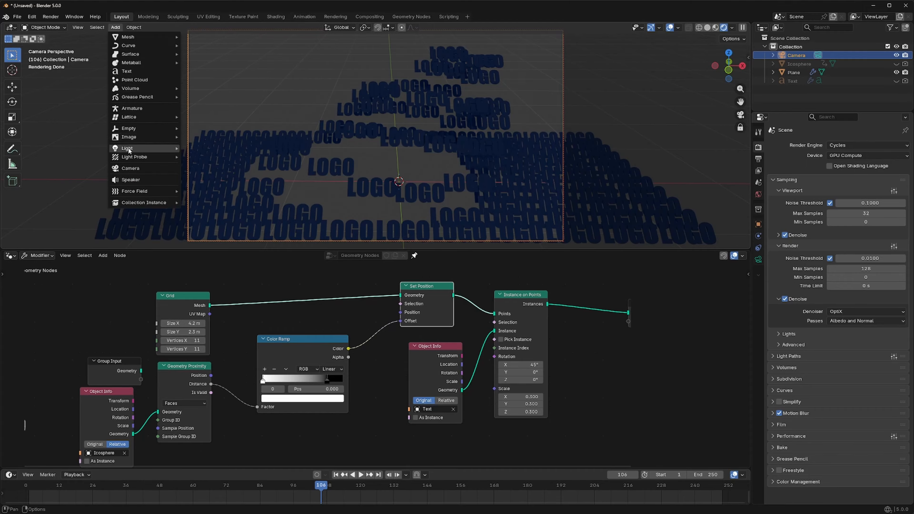
{"action": "mouse_move", "coordinate": [128, 149]}
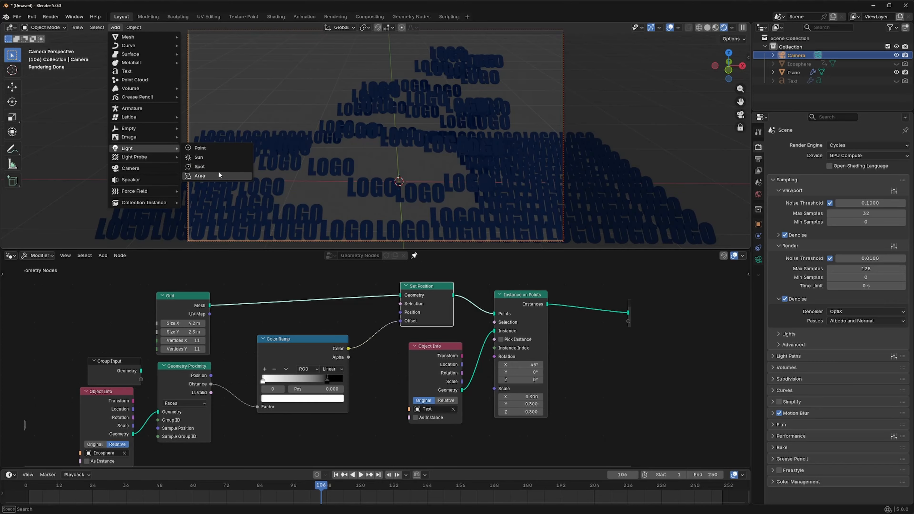
{"action": "left_click", "coordinate": [759, 195]}
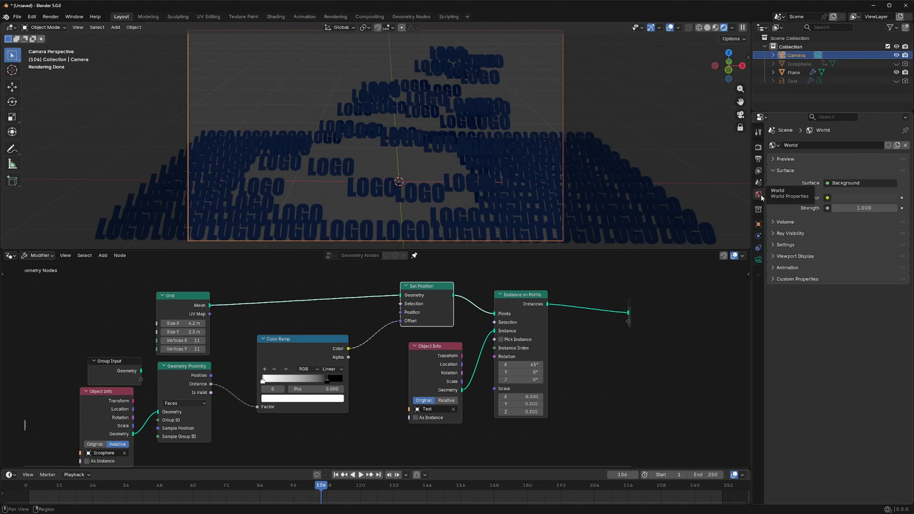
{"action": "left_click", "coordinate": [827, 198]}
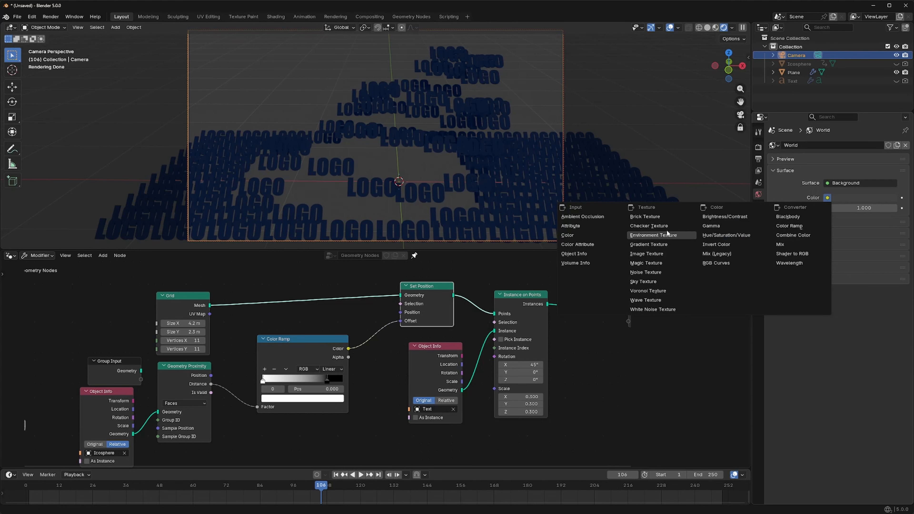
{"action": "left_click", "coordinate": [642, 281]}
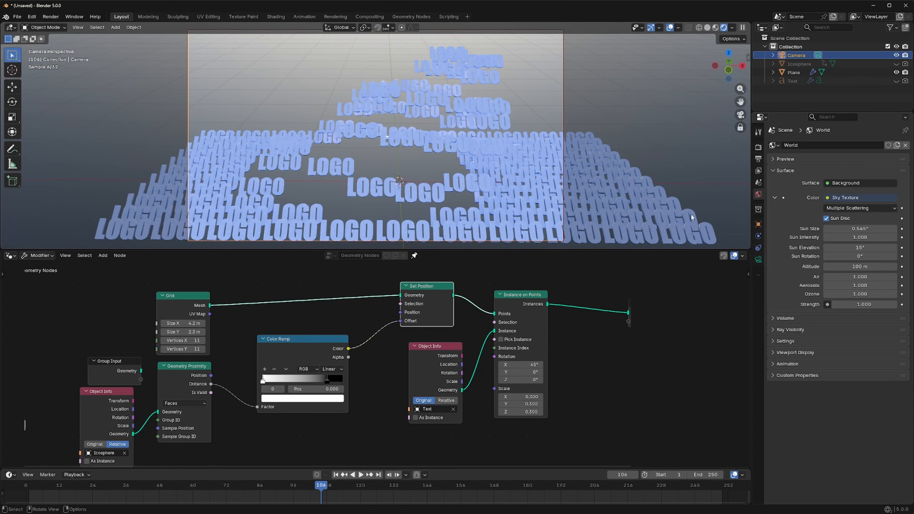
{"action": "left_click_drag", "start_coordinate": [859, 247], "coordinate": [779, 247]}
{"action": "mouse_move", "coordinate": [864, 259]}
{"action": "left_mouse_down"}
{"action": "mouse_move", "coordinate": [875, 259]}
{"action": "mouse_move", "coordinate": [855, 255]}
{"action": "left_mouse_up"}
- Add a plane beneath the logo grid as a floor and scale it up by about 3.209
{"action": "left_click", "coordinate": [116, 28]}
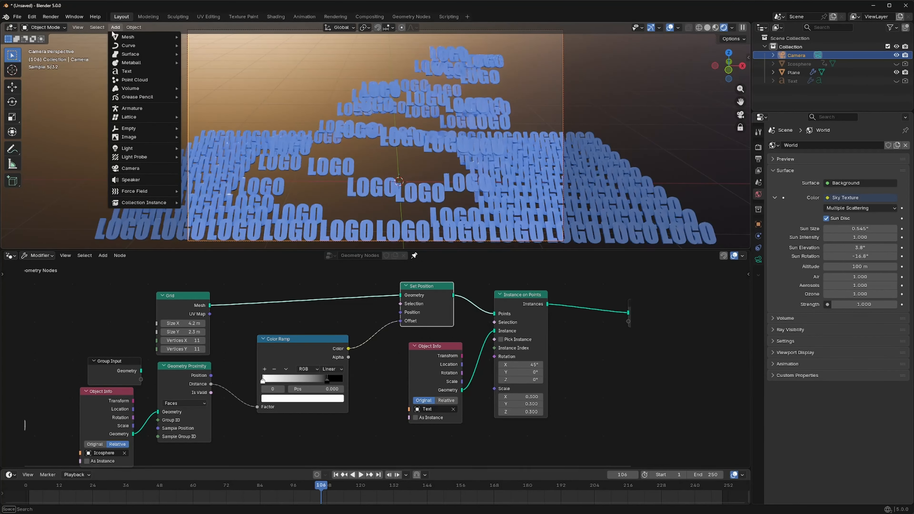
{"action": "mouse_move", "coordinate": [128, 36]}
{"action": "left_click", "coordinate": [202, 36]}
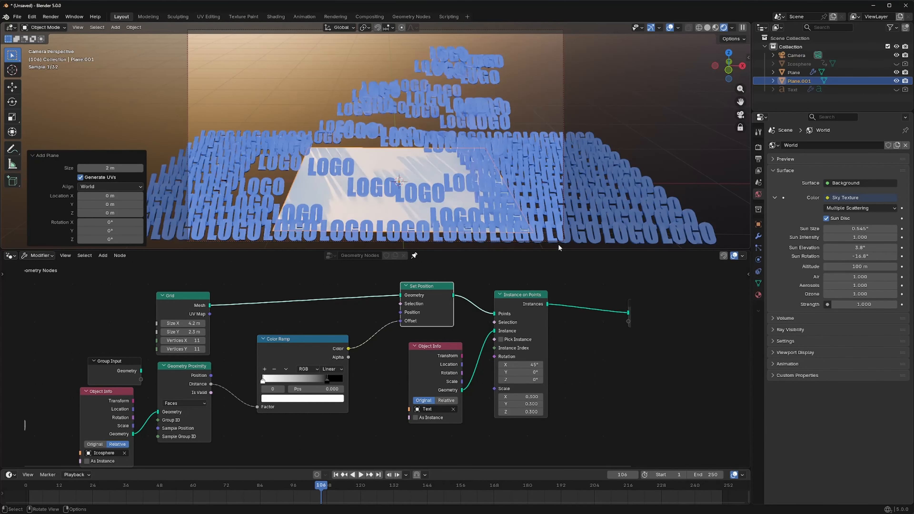
{"action": "key", "text": "s"}
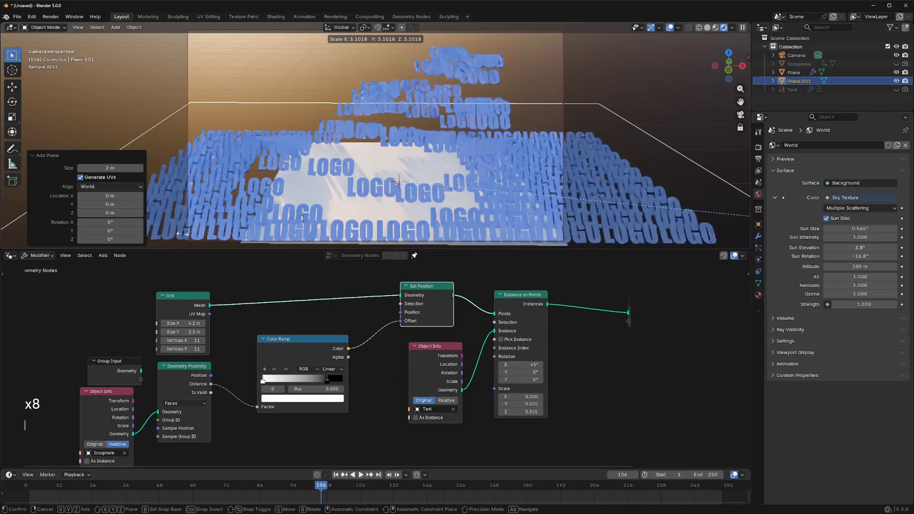
{"action": "left_click", "coordinate": [179, 197]}
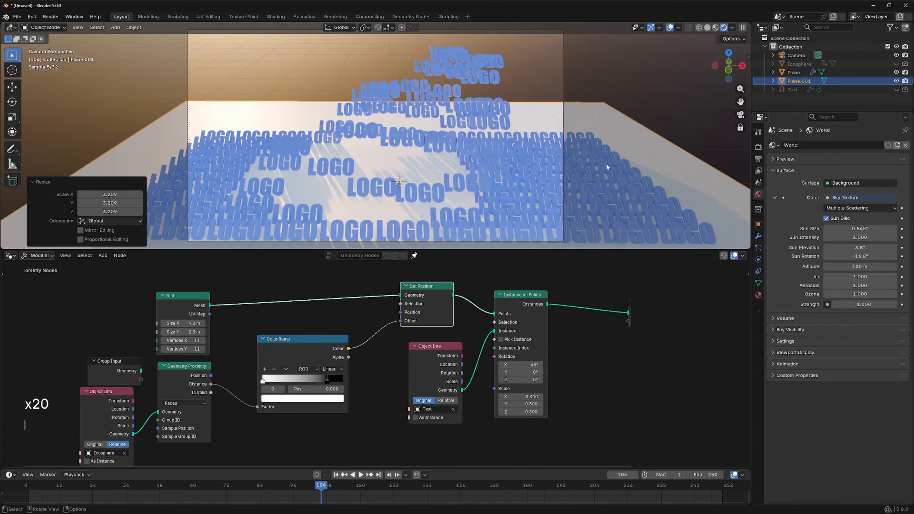
- Give the floor plane a new material with a dark grey Base Color (Value 0.307) and Roughness 0.197
{"action": "left_click", "coordinate": [758, 295]}
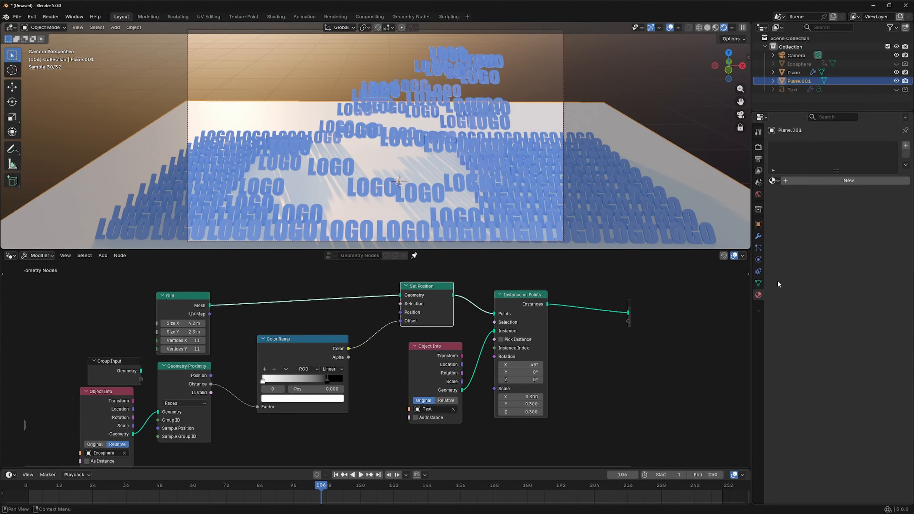
{"action": "left_click", "coordinate": [836, 179]}
{"action": "left_click", "coordinate": [864, 233]}
{"action": "left_click_drag", "start_coordinate": [890, 88], "coordinate": [890, 130]}
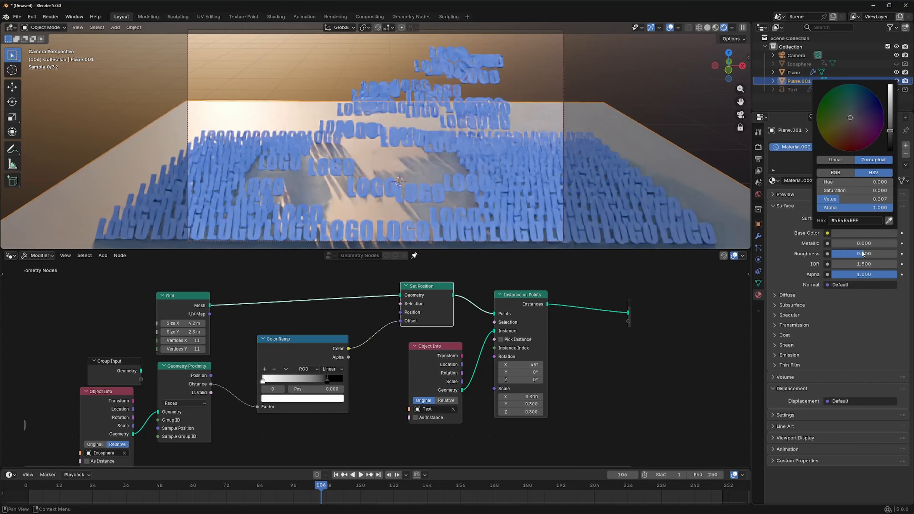
{"action": "left_click_drag", "start_coordinate": [862, 254], "coordinate": [843, 253]}
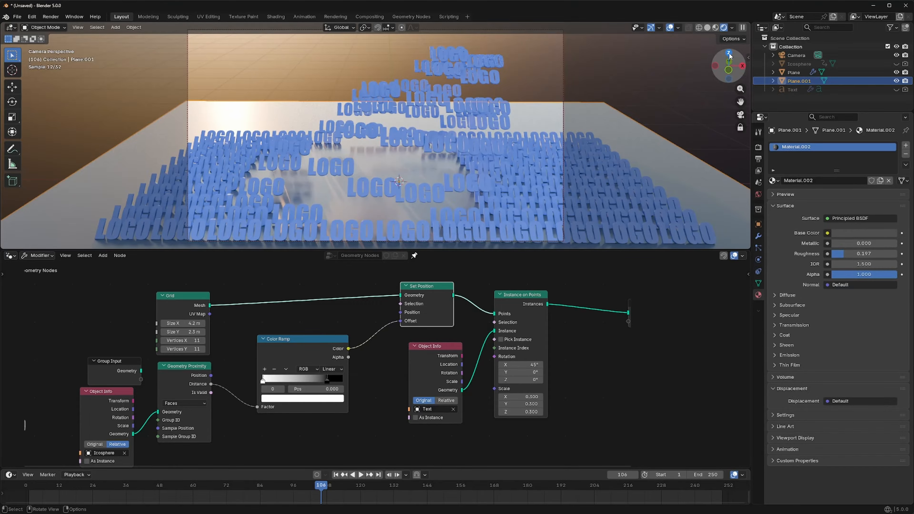
- Leave the camera view and extrude the floor plane's far edge upward along Z to form a backdrop wall
{"action": "left_click_drag", "start_coordinate": [729, 55], "coordinate": [731, 69]}
{"action": "key", "text": "KP_0"}
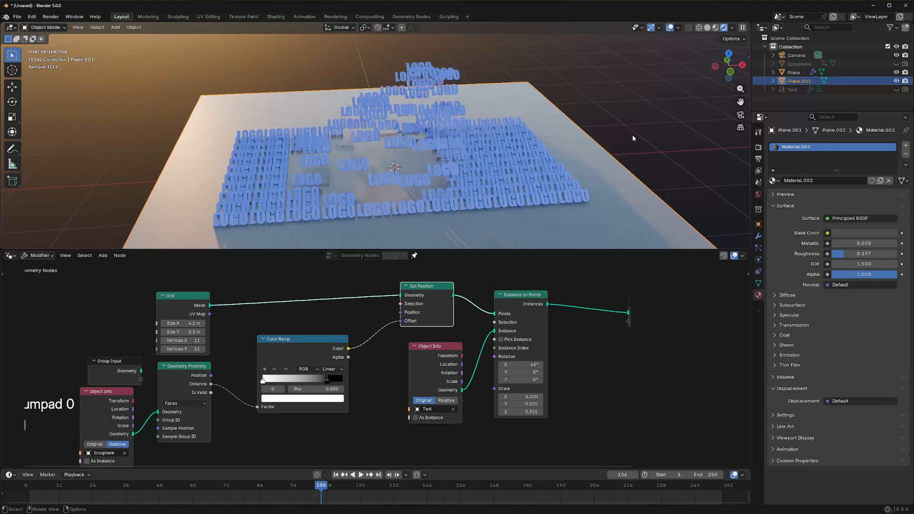
{"action": "key", "text": "Tab"}
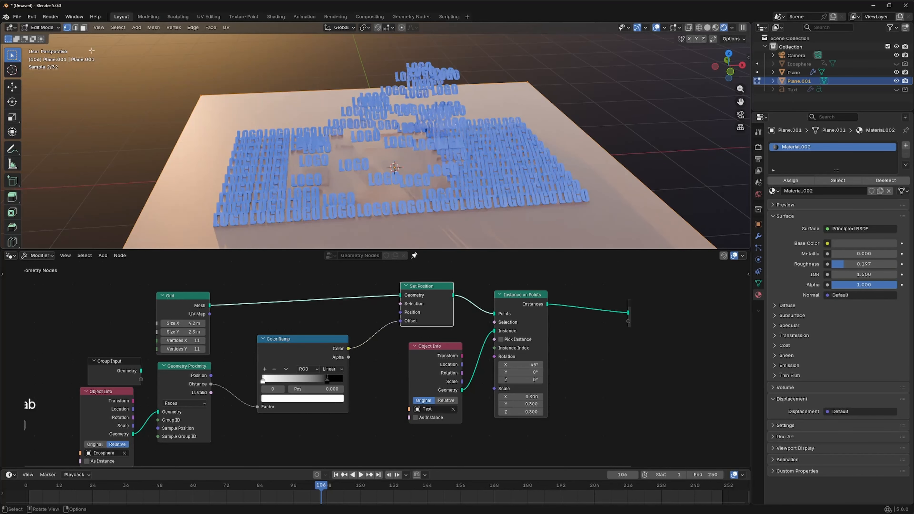
{"action": "left_click", "coordinate": [75, 28]}
{"action": "left_click", "coordinate": [274, 91]}
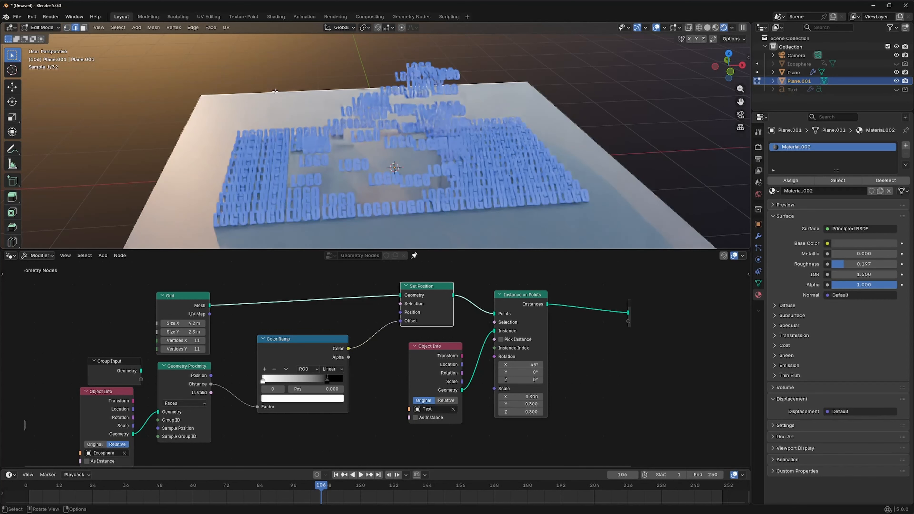
{"action": "scroll", "coordinate": [276, 92], "scroll_direction": "down", "scroll_amount": 3}
{"action": "key", "text": "e"}
{"action": "key", "text": "z"}
{"action": "left_click", "coordinate": [283, 39]}
{"action": "key", "text": "Tab"}
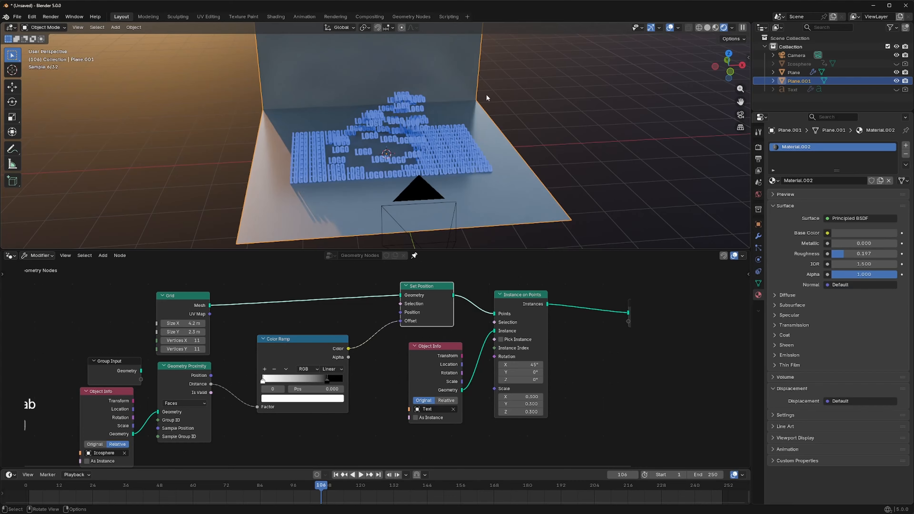
- Round the backdrop's corner with a Bevel modifier of 0.37 m and 7 segments, and shade the backdrop smooth
{"action": "left_click", "coordinate": [758, 237]}
{"action": "left_click", "coordinate": [840, 146]}
{"action": "mouse_move", "coordinate": [815, 144]}
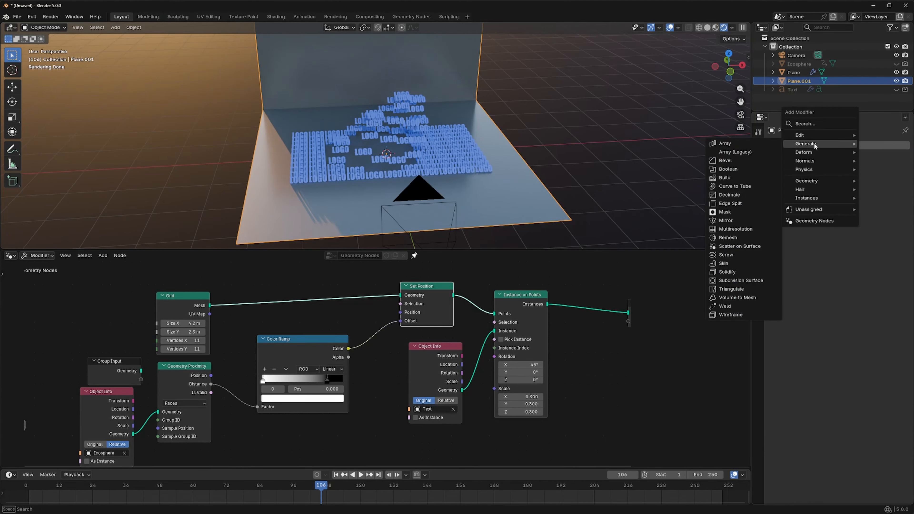
{"action": "left_click", "coordinate": [731, 160]}
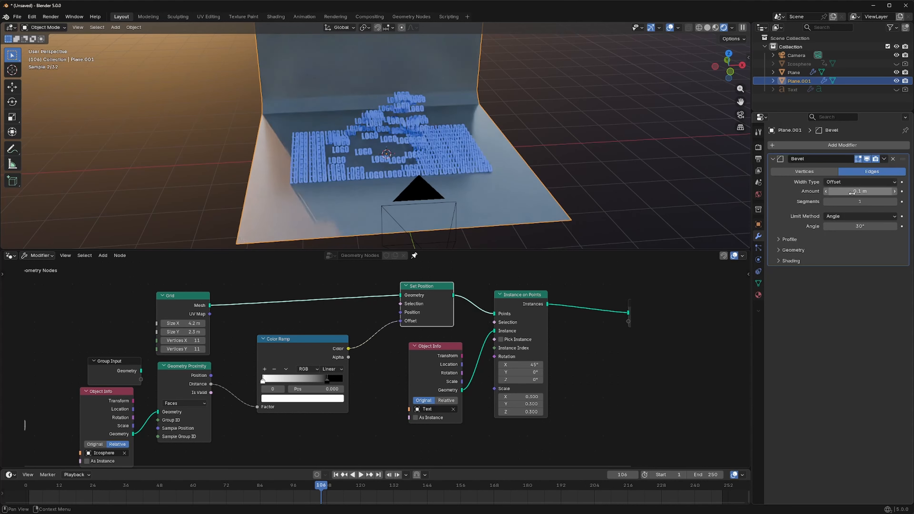
{"action": "mouse_move", "coordinate": [860, 191]}
{"action": "left_mouse_down"}
{"action": "mouse_move", "coordinate": [890, 191]}
{"action": "mouse_move", "coordinate": [863, 201]}
{"action": "mouse_move", "coordinate": [872, 201]}
{"action": "left_mouse_up"}
{"action": "right_click", "coordinate": [380, 54]}
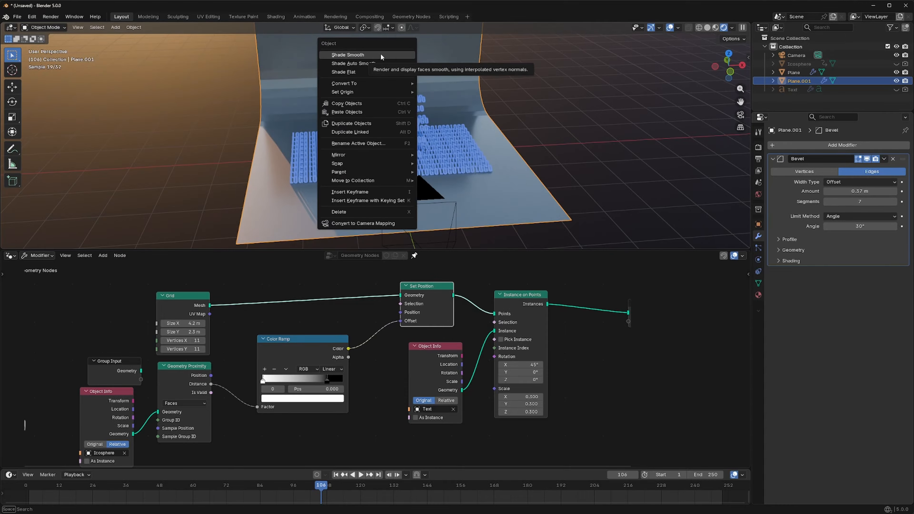
{"action": "left_click", "coordinate": [380, 54]}
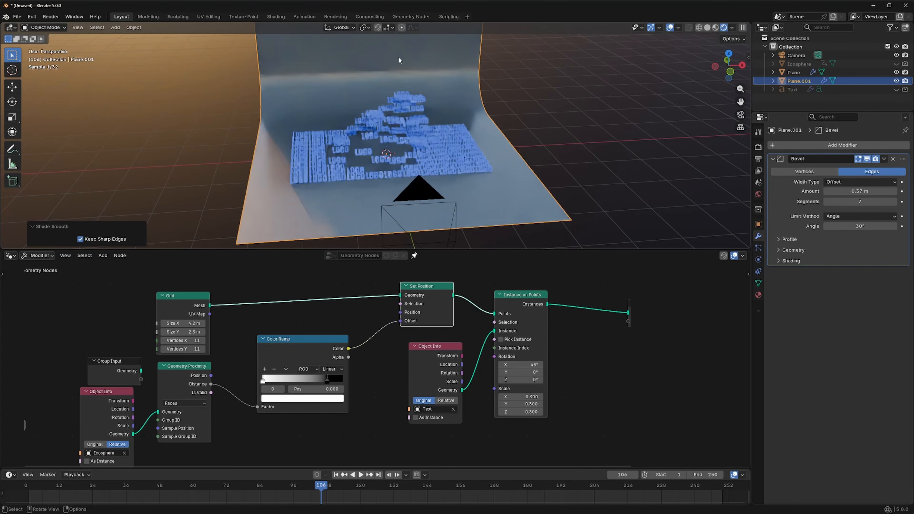
- In the camera view, widen the backdrop along X by about 1.979 and apply its scale
{"action": "key", "text": "KP_0"}
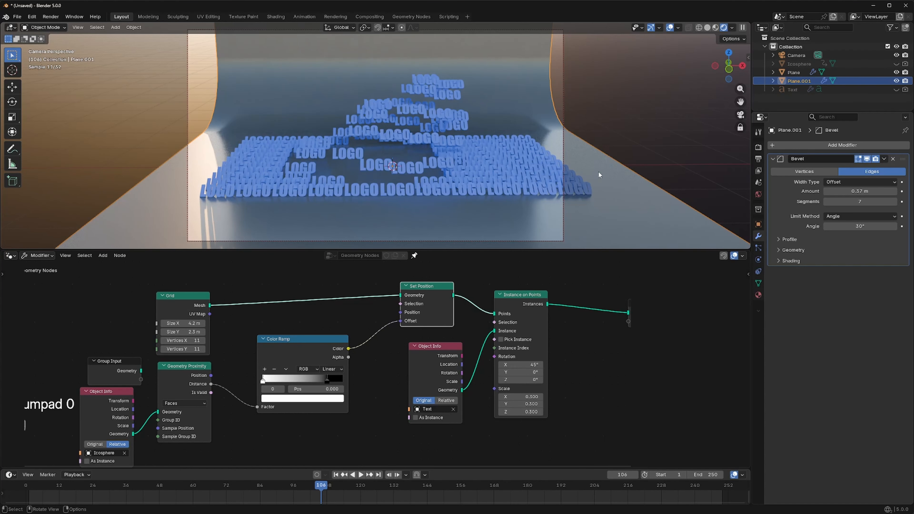
{"action": "key", "text": "s"}
{"action": "key", "text": "x"}
{"action": "left_click", "coordinate": [65, 175]}
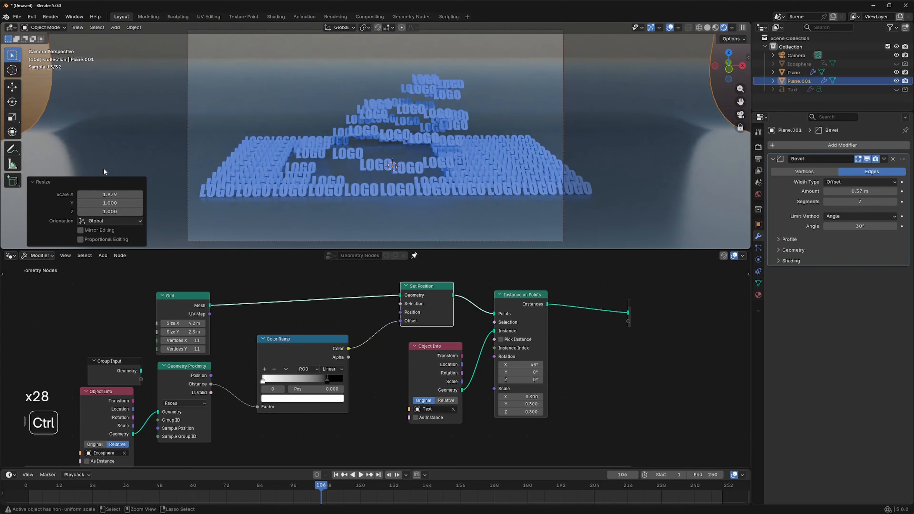
{"action": "key", "text": "ctrl+a"}
{"action": "left_click", "coordinate": [63, 167]}
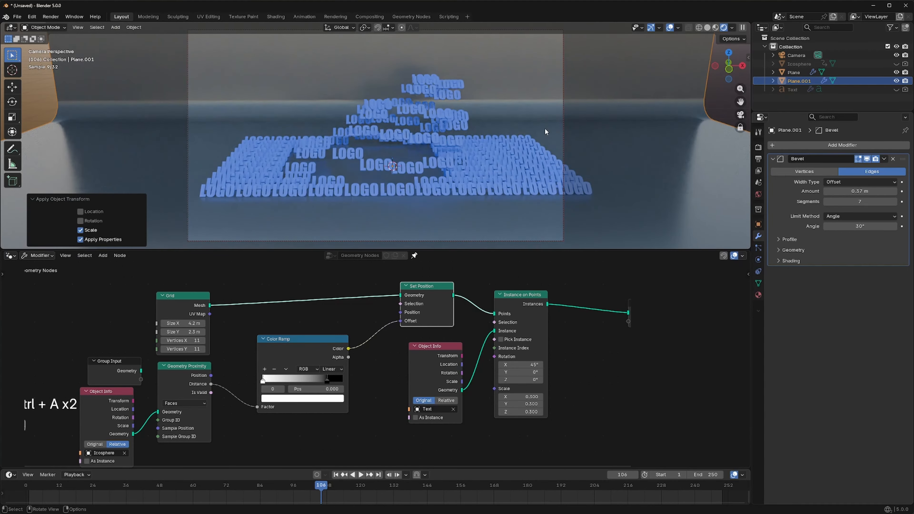
- Set the Metallic value of the logo text's material to 0.427
{"action": "left_click", "coordinate": [390, 191]}
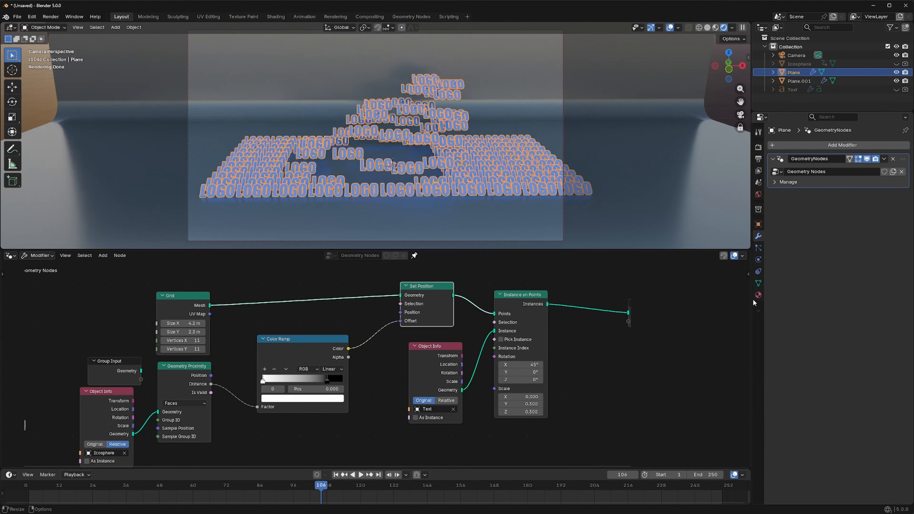
{"action": "left_click", "coordinate": [758, 295]}
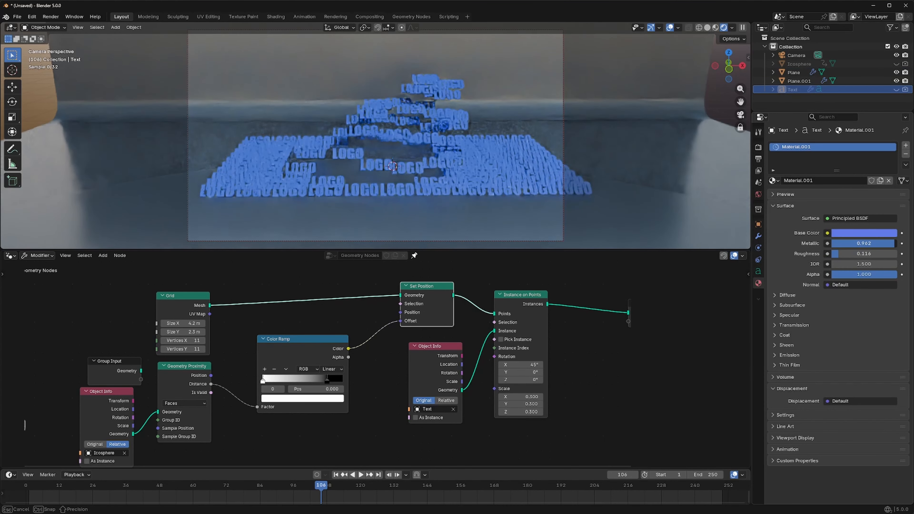
{"action": "left_click_drag", "start_coordinate": [894, 243], "coordinate": [860, 243]}
- Show the Text object in the viewport and renders, and change its material's Base Color to orange, hex #D78936FF
{"action": "left_click", "coordinate": [896, 89]}
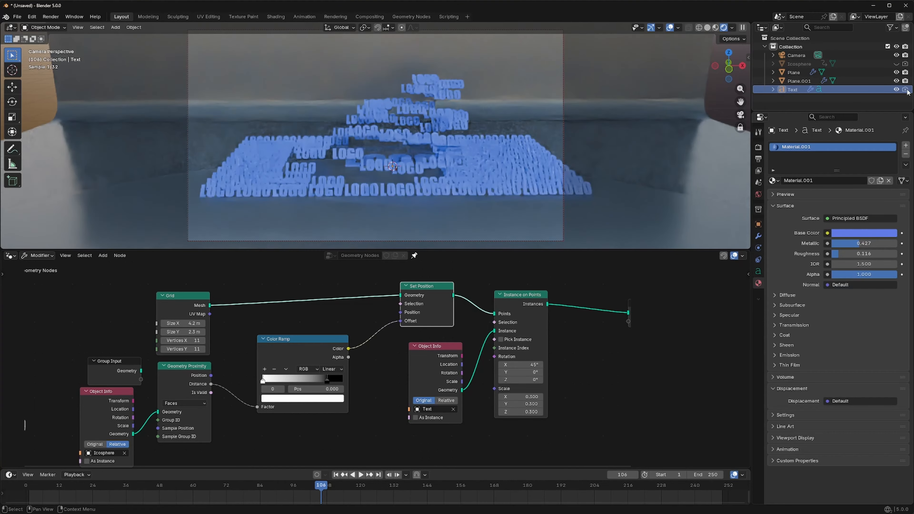
{"action": "left_click", "coordinate": [354, 164]}
{"action": "left_click", "coordinate": [864, 233]}
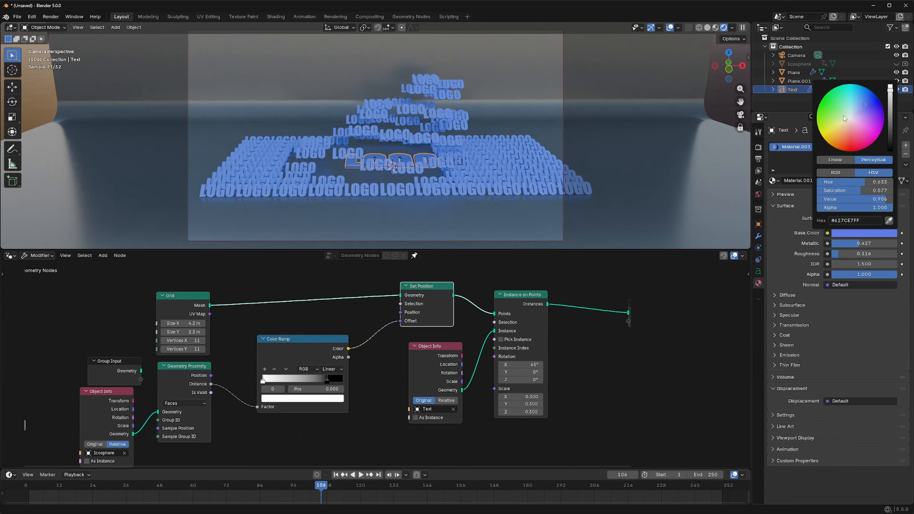
{"action": "left_click_drag", "start_coordinate": [862, 107], "coordinate": [847, 152]}
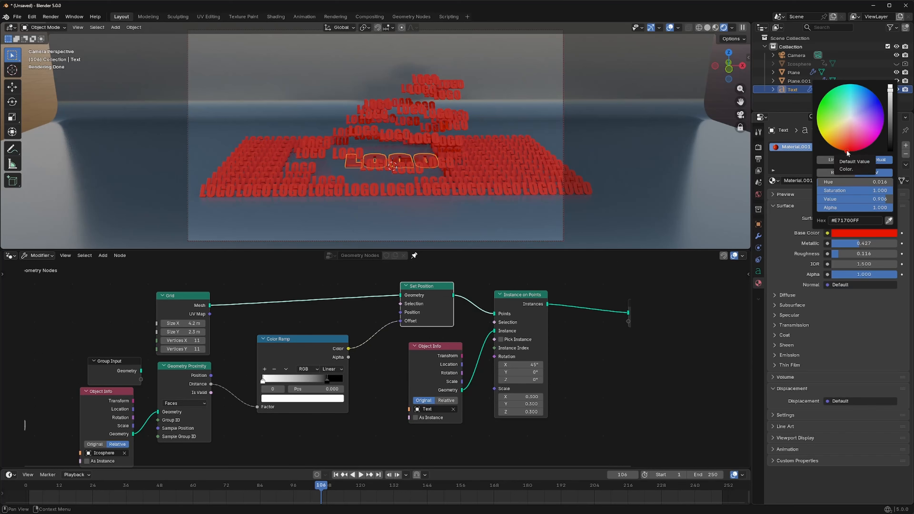
{"action": "mouse_move", "coordinate": [847, 151]}
{"action": "left_mouse_down"}
{"action": "mouse_move", "coordinate": [834, 144]}
{"action": "mouse_move", "coordinate": [839, 134]}
{"action": "left_mouse_up"}
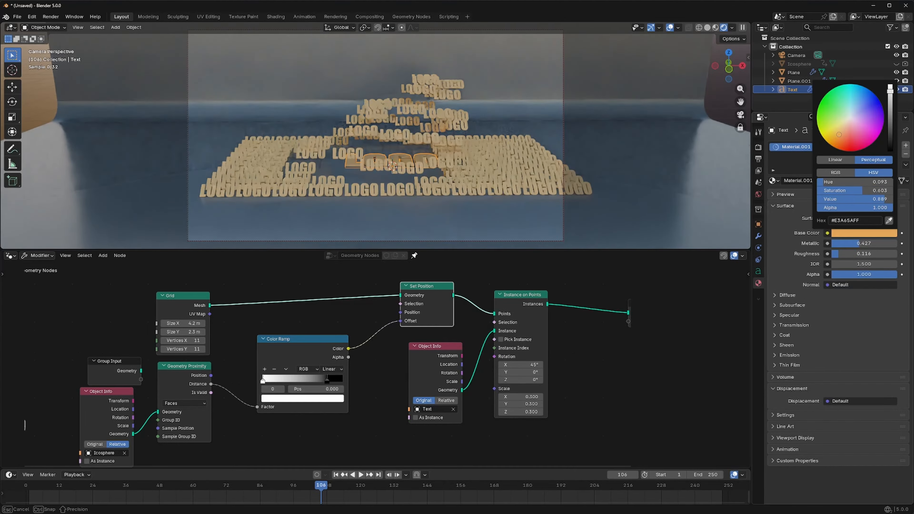
{"action": "mouse_move", "coordinate": [890, 89]}
{"action": "left_mouse_down"}
{"action": "mouse_move", "coordinate": [890, 105]}
{"action": "mouse_move", "coordinate": [890, 95]}
{"action": "left_mouse_up"}
{"action": "left_click_drag", "start_coordinate": [839, 134], "coordinate": [837, 139]}
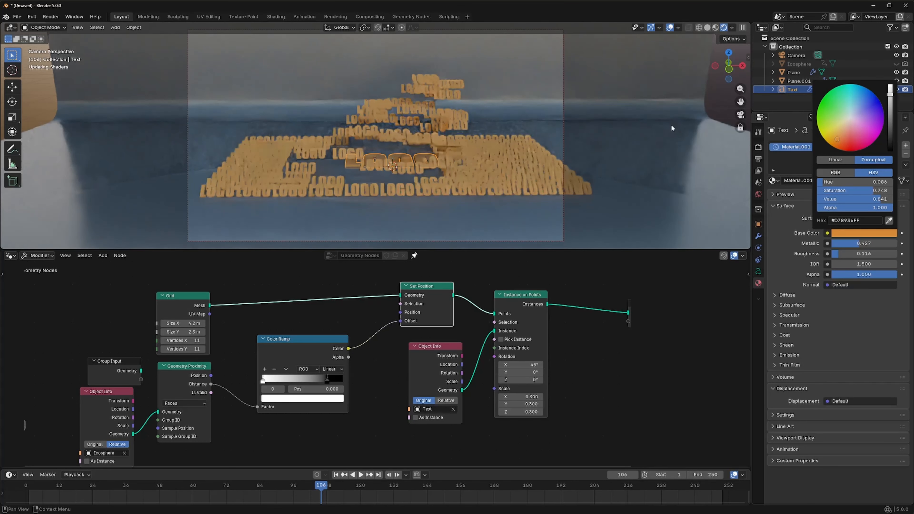
- Hide the original Text object in the viewport and in renders
{"action": "scroll", "coordinate": [676, 166], "scroll_direction": "up", "scroll_amount": 6}
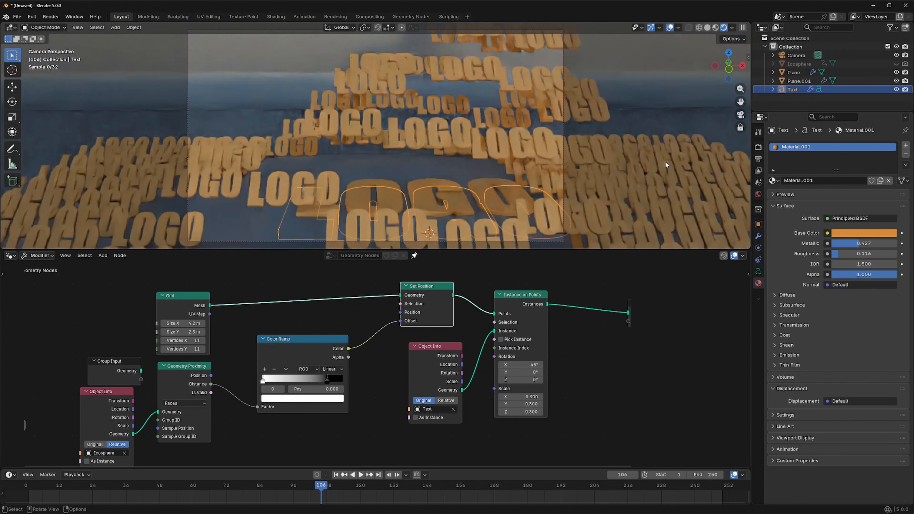
{"action": "scroll", "coordinate": [665, 161], "scroll_direction": "down", "scroll_amount": 6}
{"action": "left_click", "coordinate": [896, 89]}
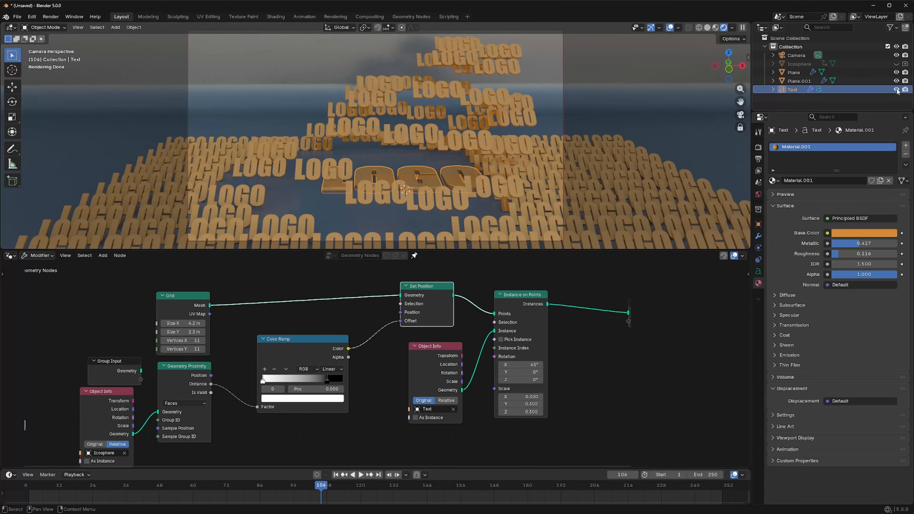
{"action": "left_click", "coordinate": [906, 90]}
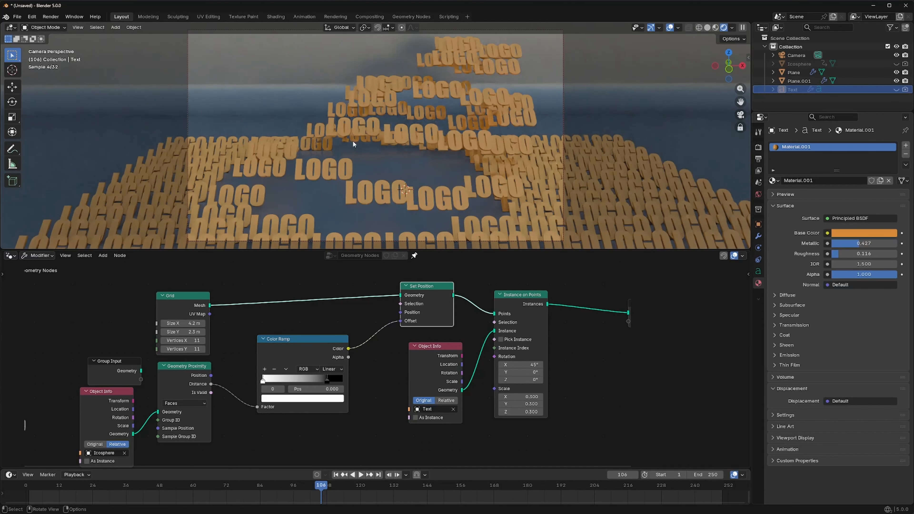
- Replace the world's Sky Texture with an Environment Texture using royal_esplanade_4k.exr from the HDRI folder
{"action": "scroll", "coordinate": [353, 143], "scroll_direction": "up", "scroll_amount": 2}
{"action": "middle_click_drag", "start_coordinate": [354, 143], "coordinate": [277, 152], "text": "shift"}
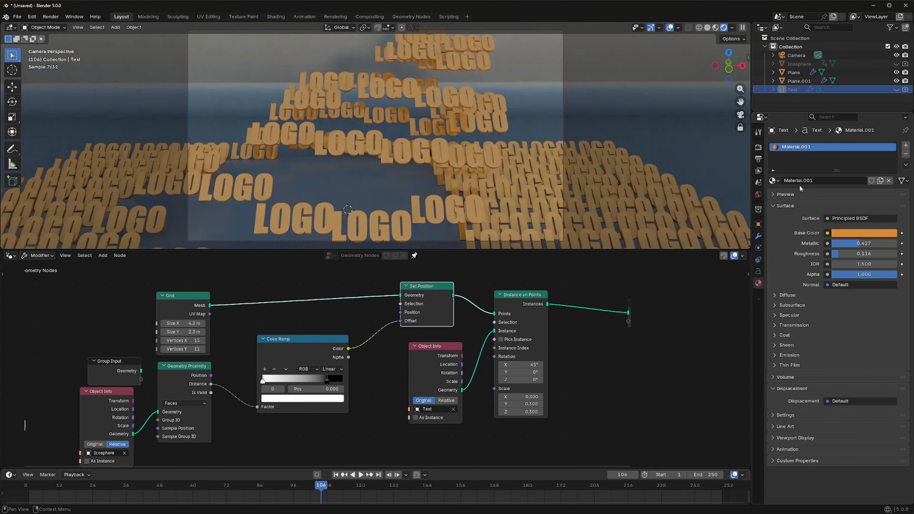
{"action": "left_click", "coordinate": [758, 195]}
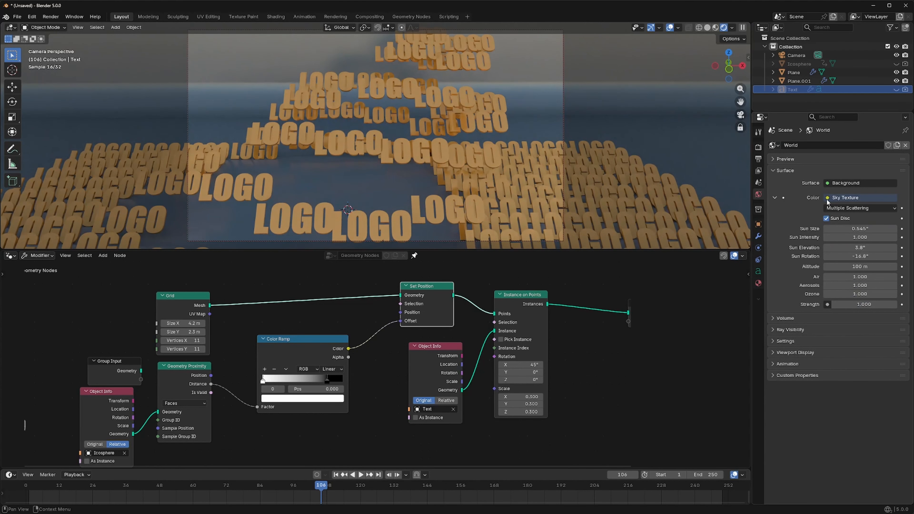
{"action": "left_click", "coordinate": [827, 199]}
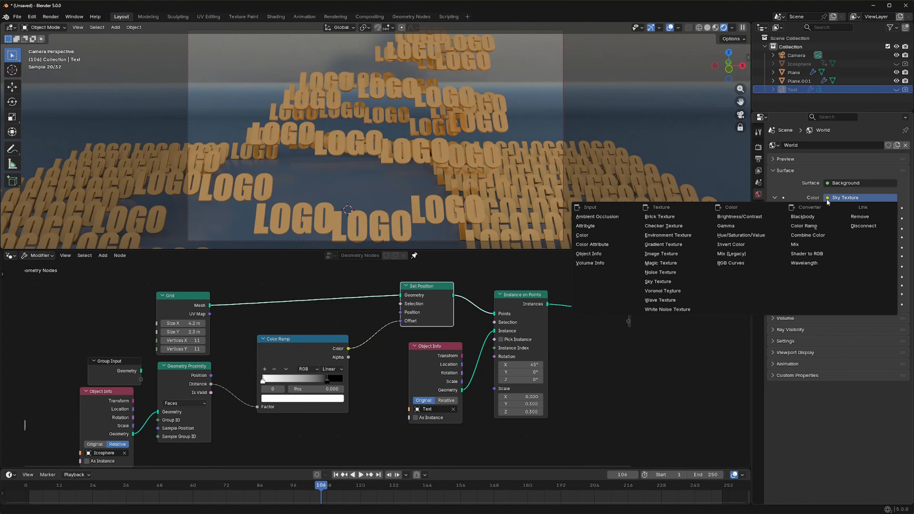
{"action": "left_click", "coordinate": [676, 235]}
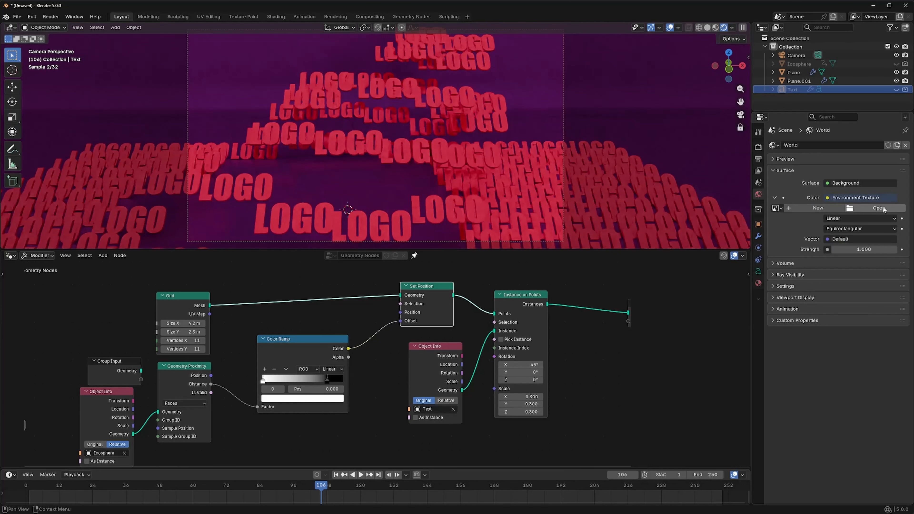
{"action": "left_click", "coordinate": [880, 208]}
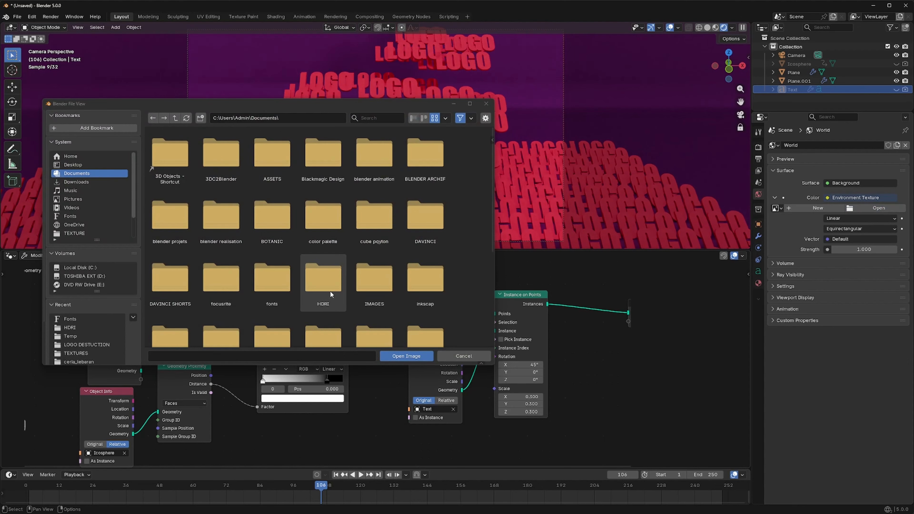
{"action": "double_click", "coordinate": [330, 291]}
{"action": "scroll", "coordinate": [446, 193], "scroll_direction": "down", "scroll_amount": 4}
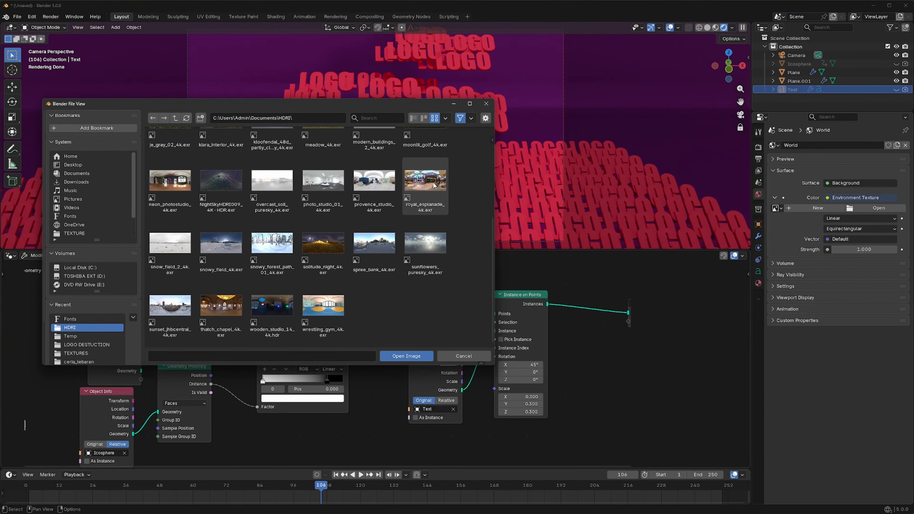
{"action": "left_click", "coordinate": [406, 356]}
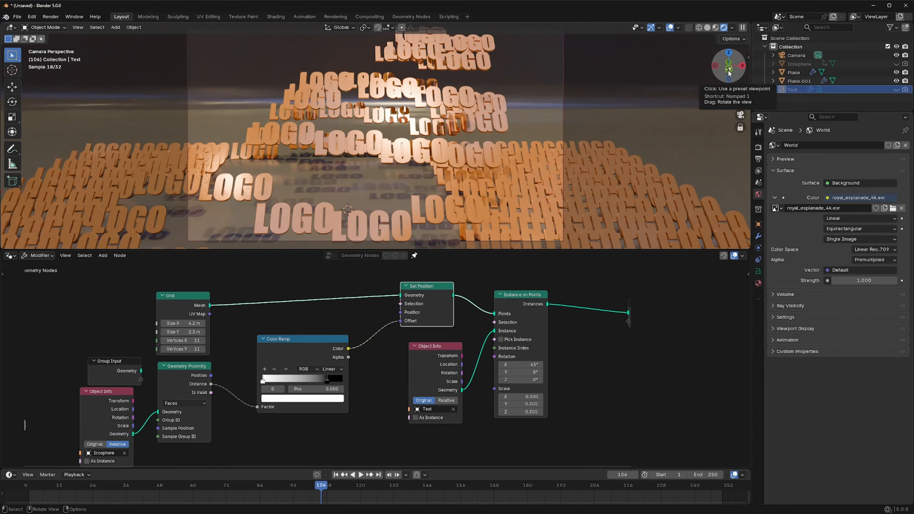
- Rotate the camera to a slightly lower angle and set the logo material's Metallic to 1.000 and Roughness to 0.100
{"action": "left_click_drag", "start_coordinate": [729, 73], "coordinate": [724, 74]}
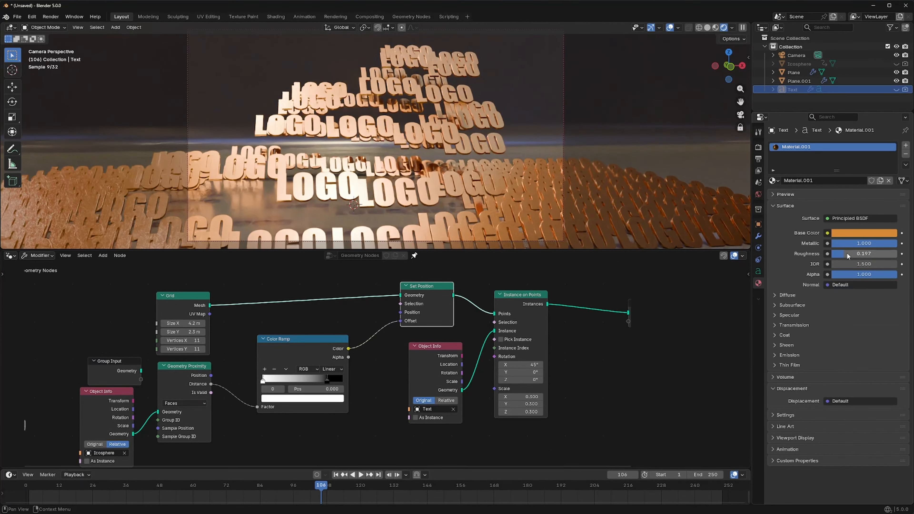
{"action": "left_click_drag", "start_coordinate": [844, 253], "coordinate": [839, 254]}
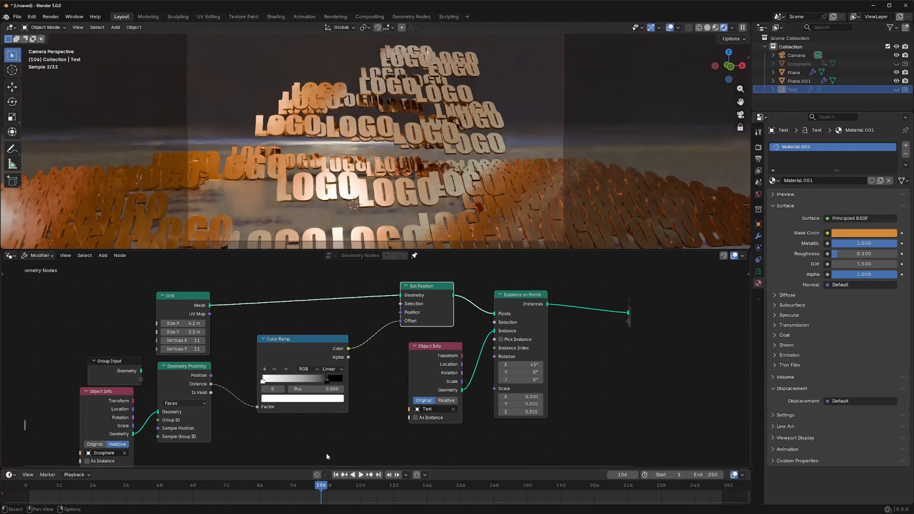
{"action": "left_click_drag", "start_coordinate": [421, 487], "coordinate": [269, 491]}
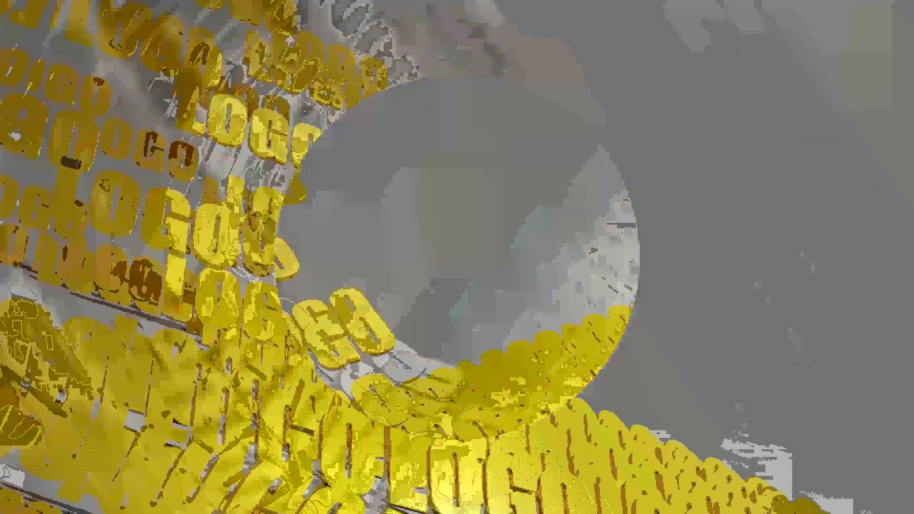